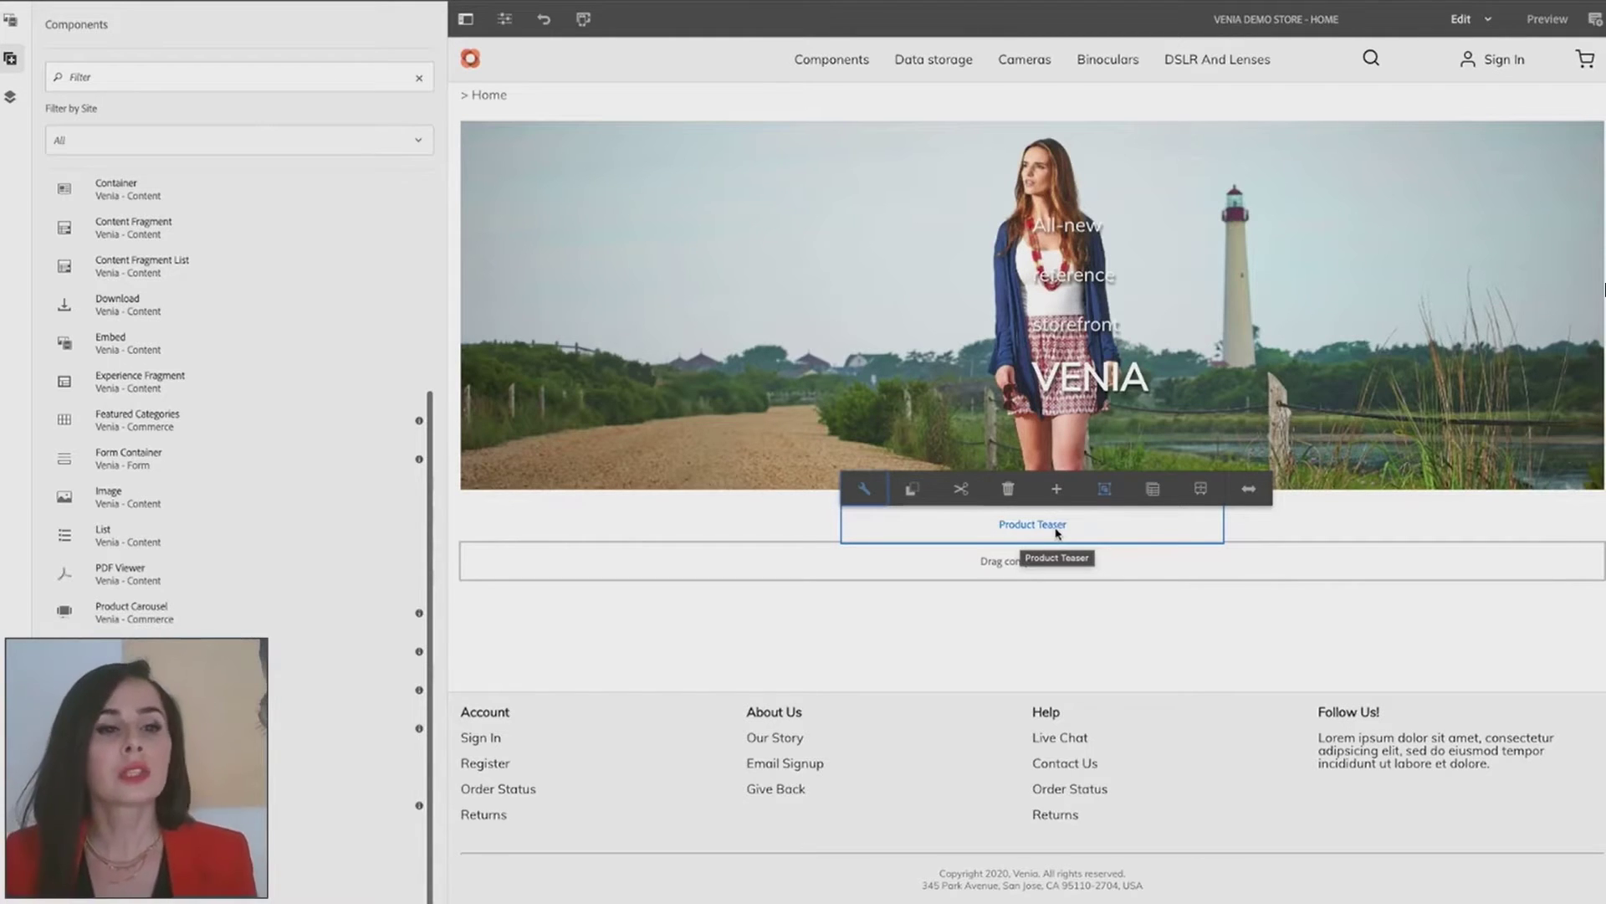
# Point the Product Teaser at camera SKU 2934302, picked from the Cameras category.
pyautogui.click(866, 490)
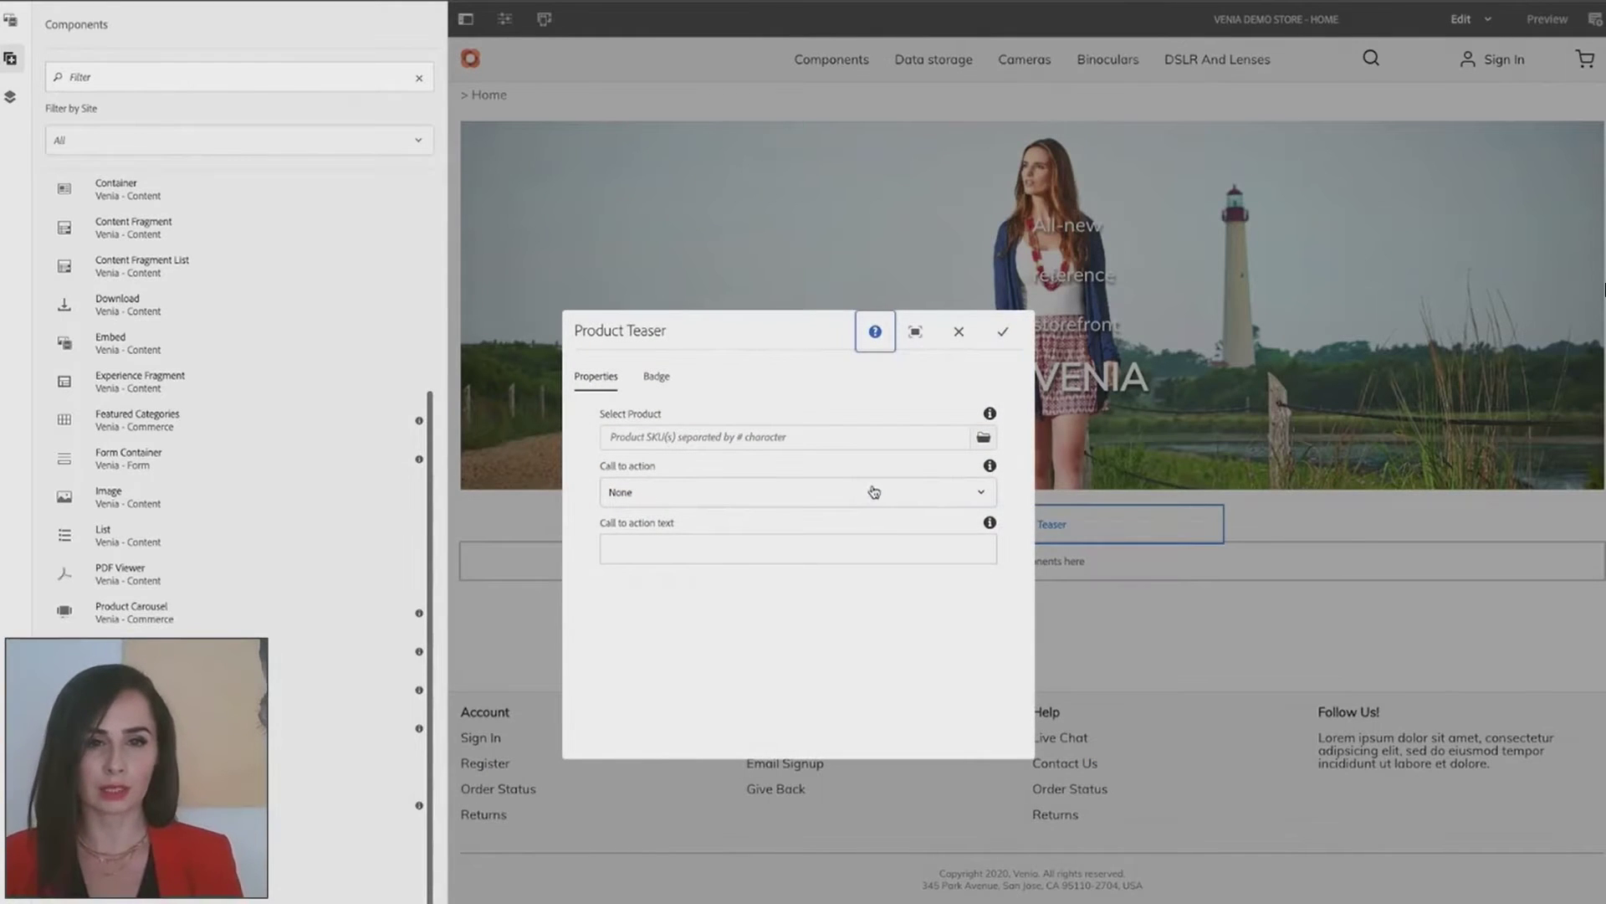
pyautogui.click(983, 438)
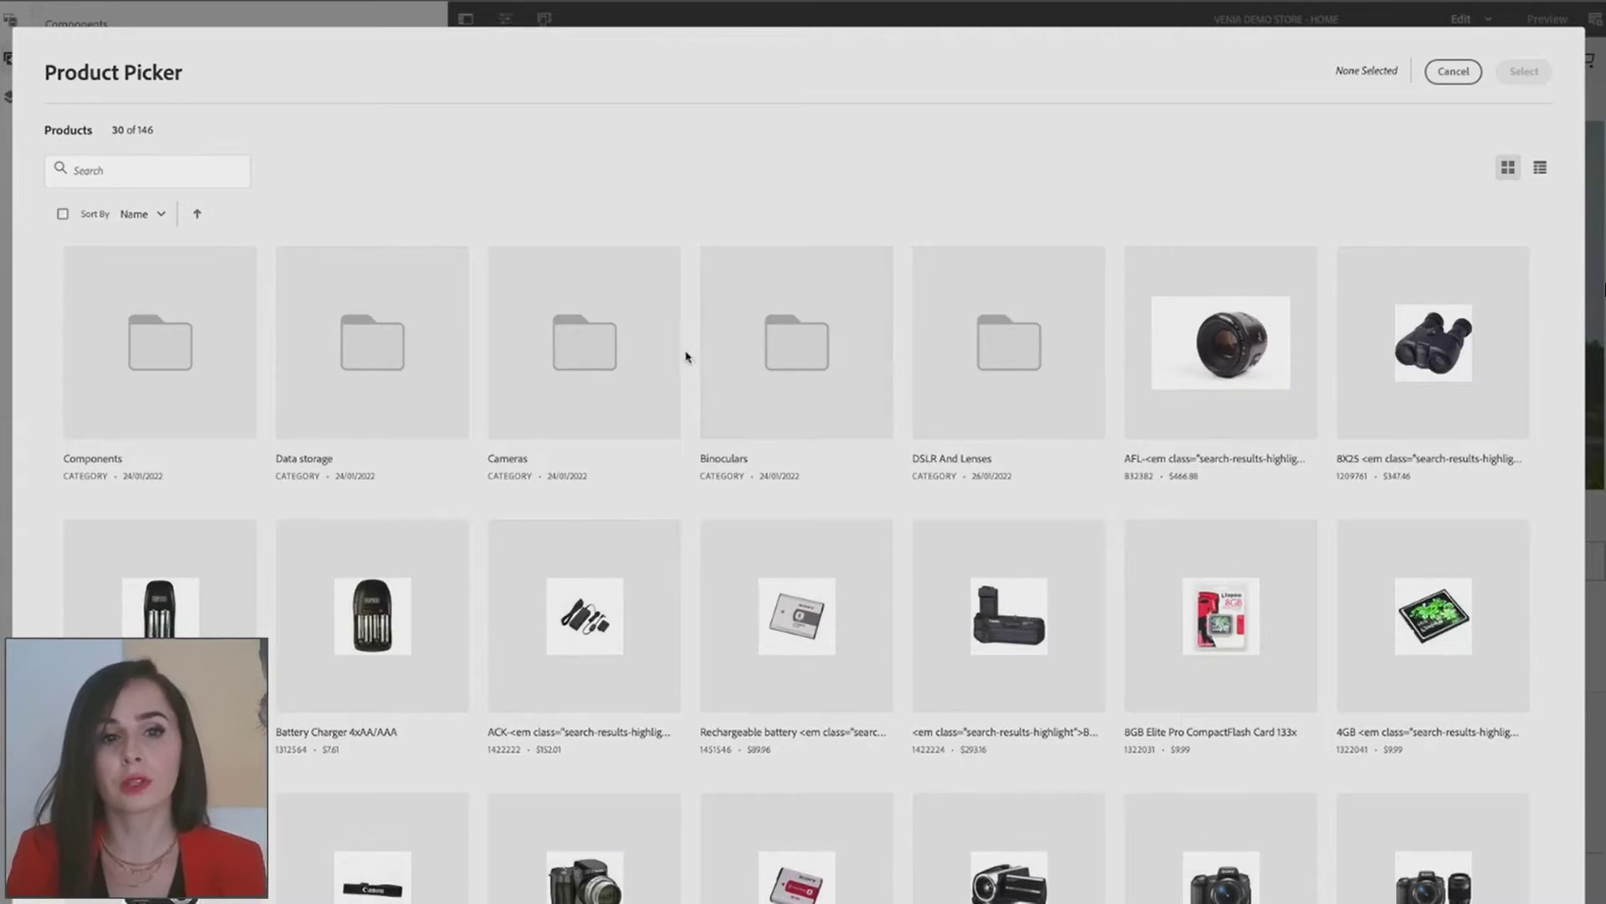
pyautogui.click(615, 359)
pyautogui.scroll(-2, 897, 513)
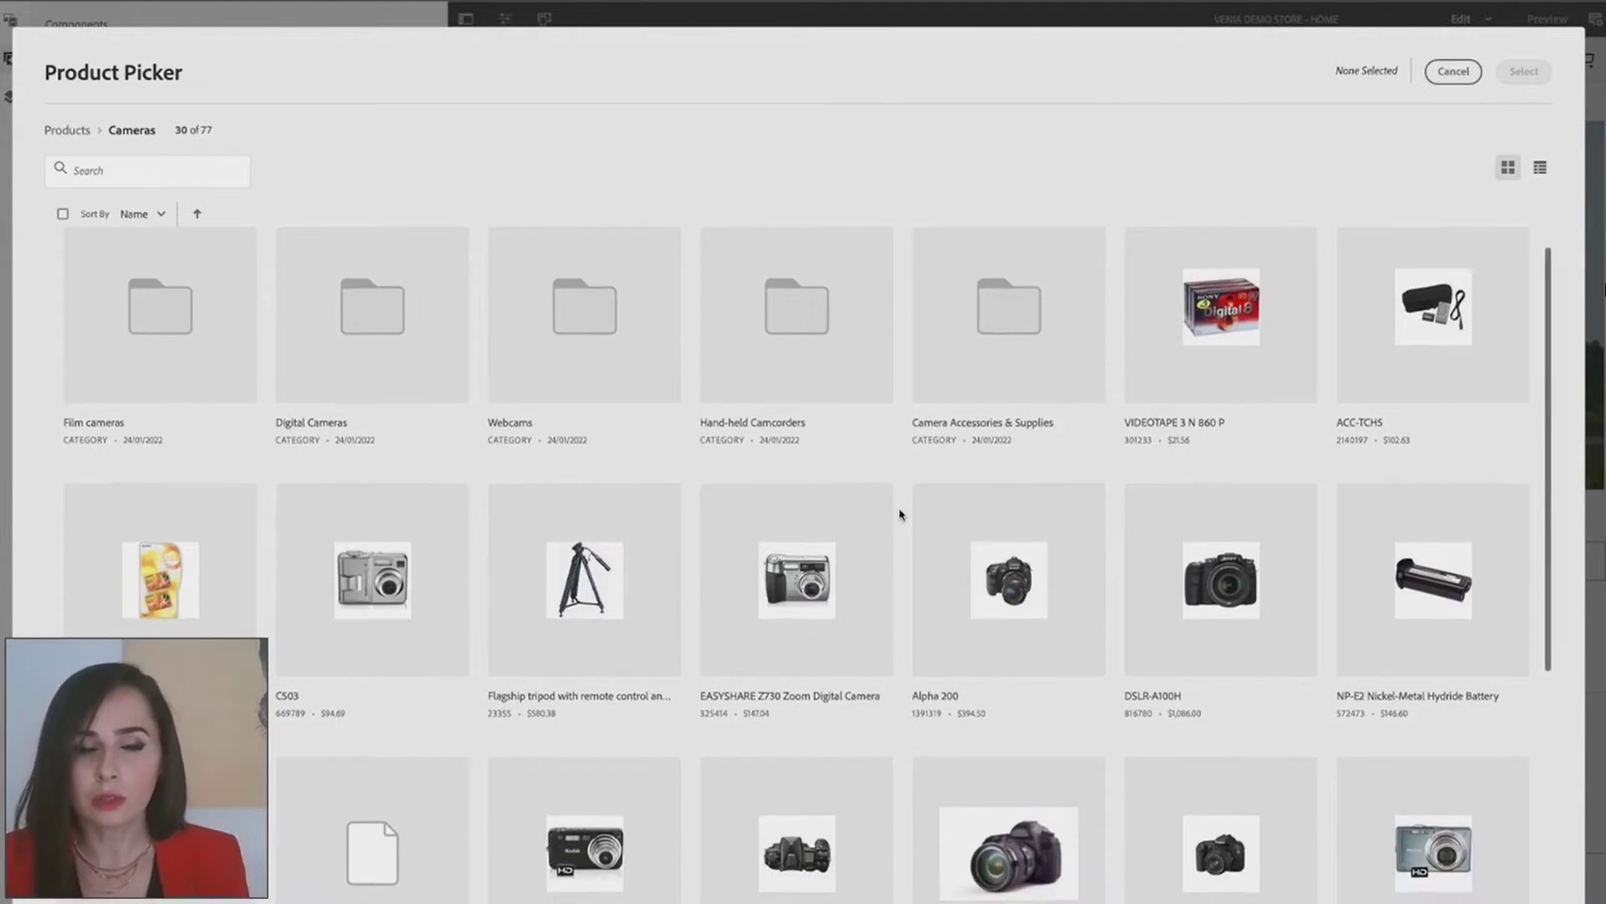
pyautogui.scroll(-5, 900, 513)
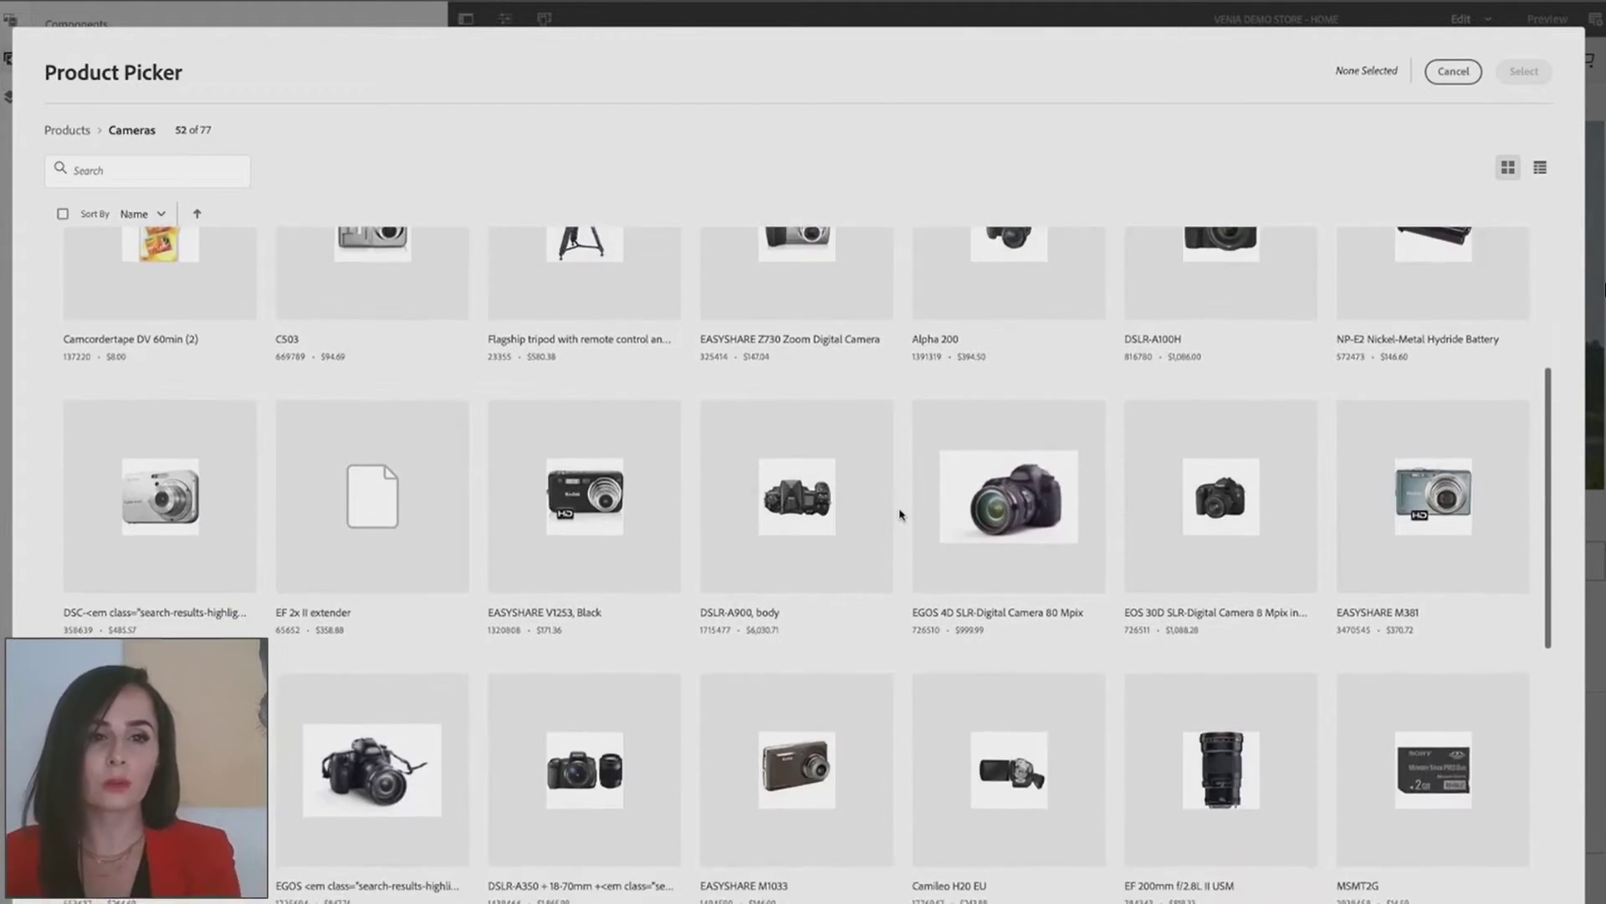
pyautogui.scroll(-3, 900, 514)
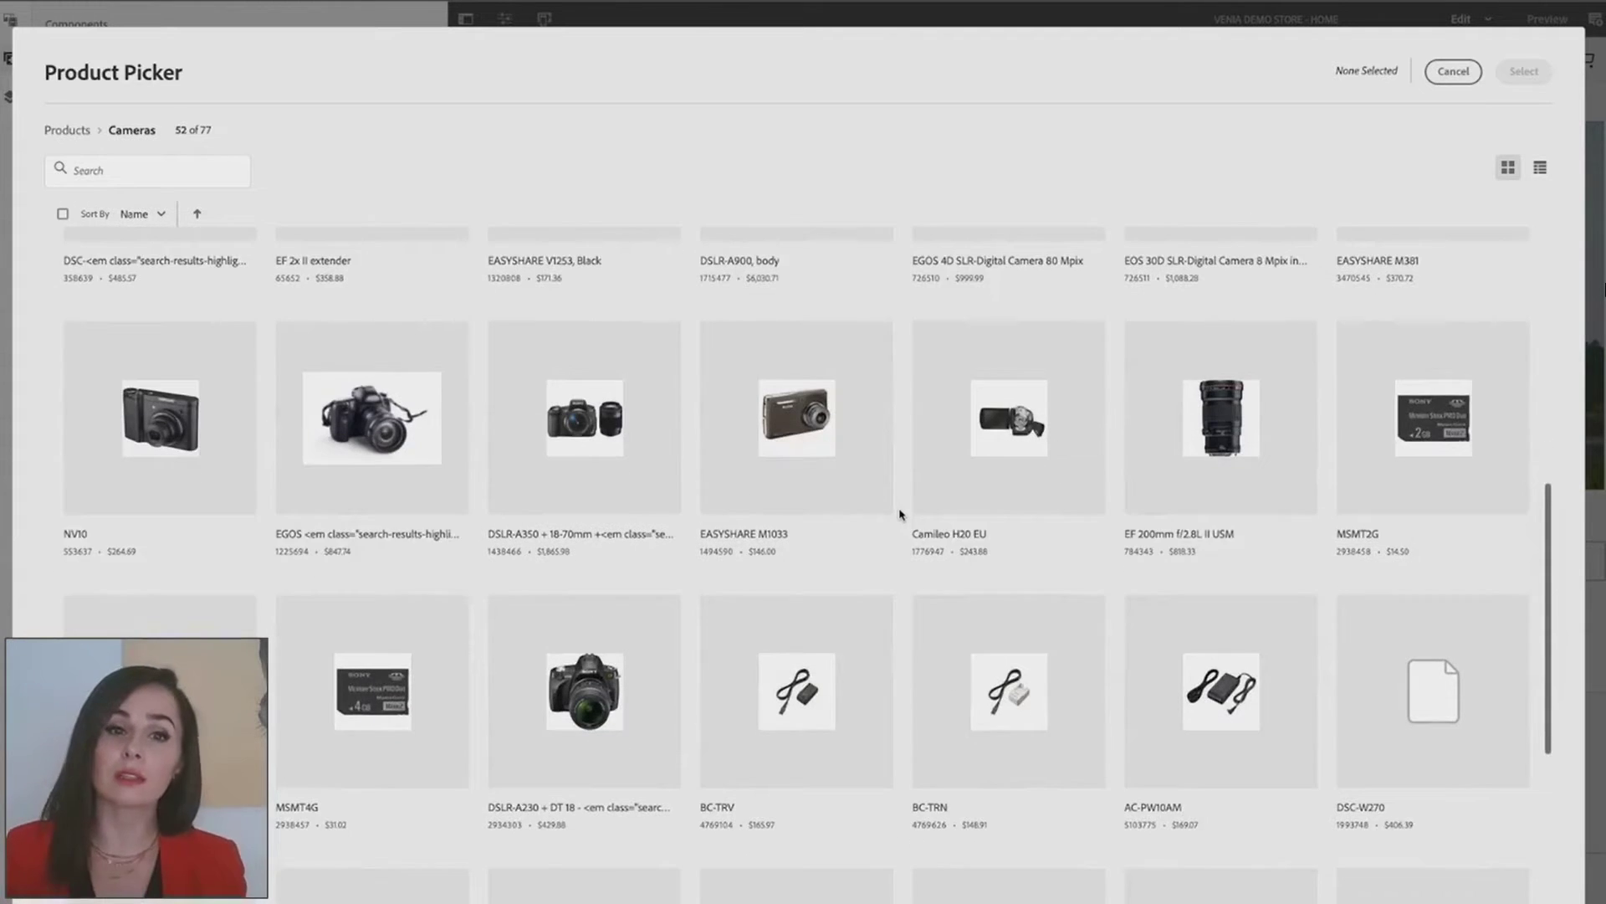
pyautogui.scroll(-5, 901, 514)
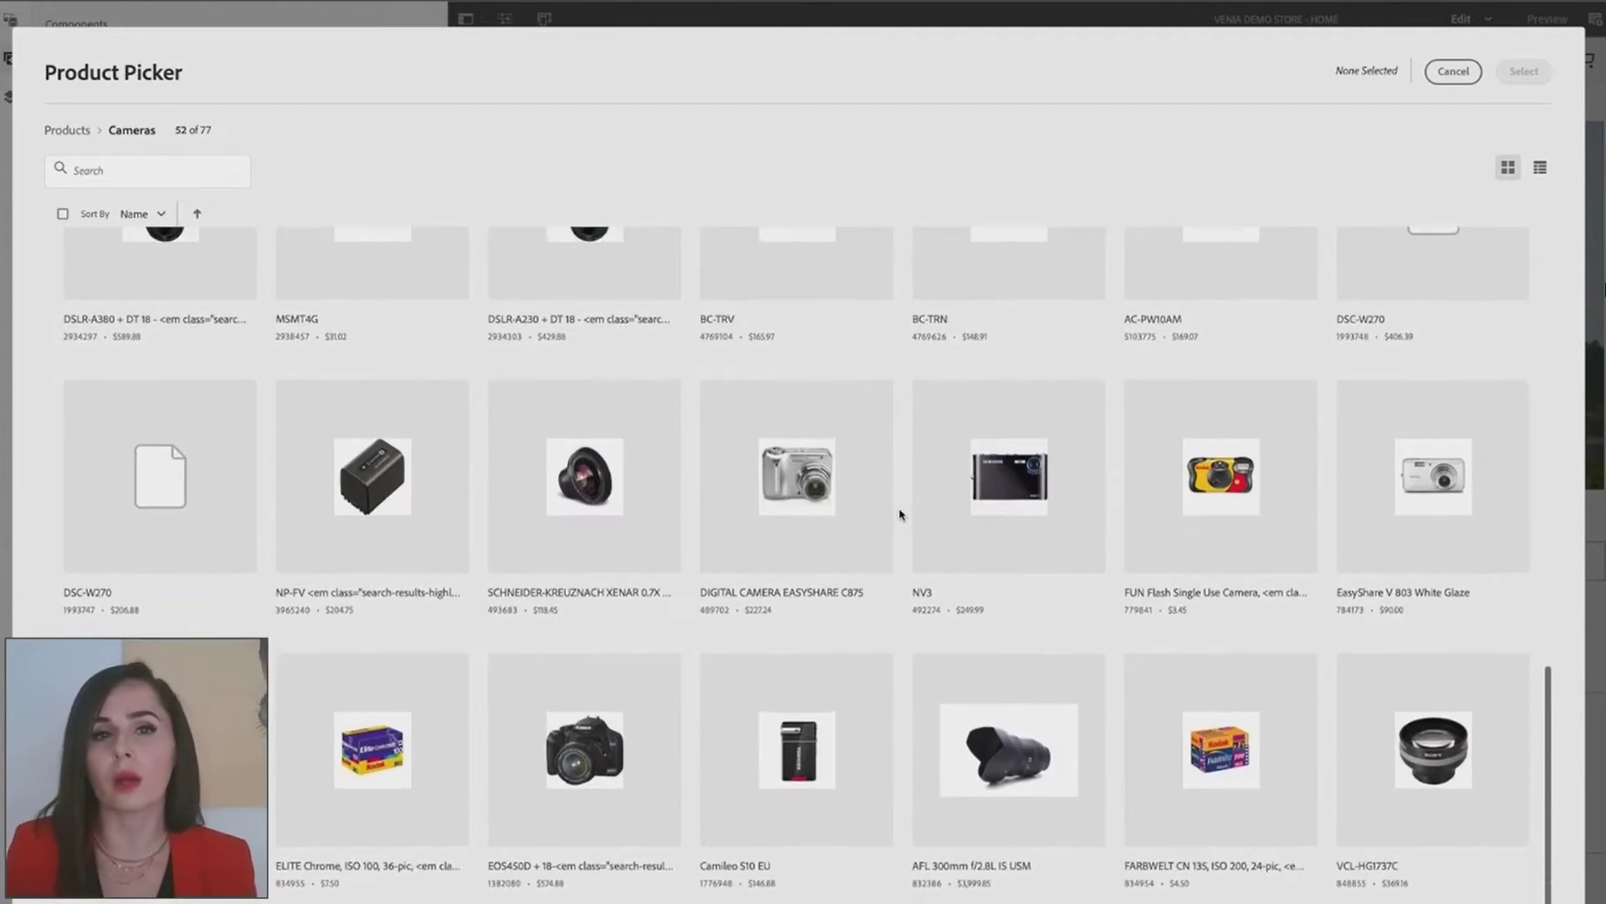
pyautogui.scroll(-2, 900, 514)
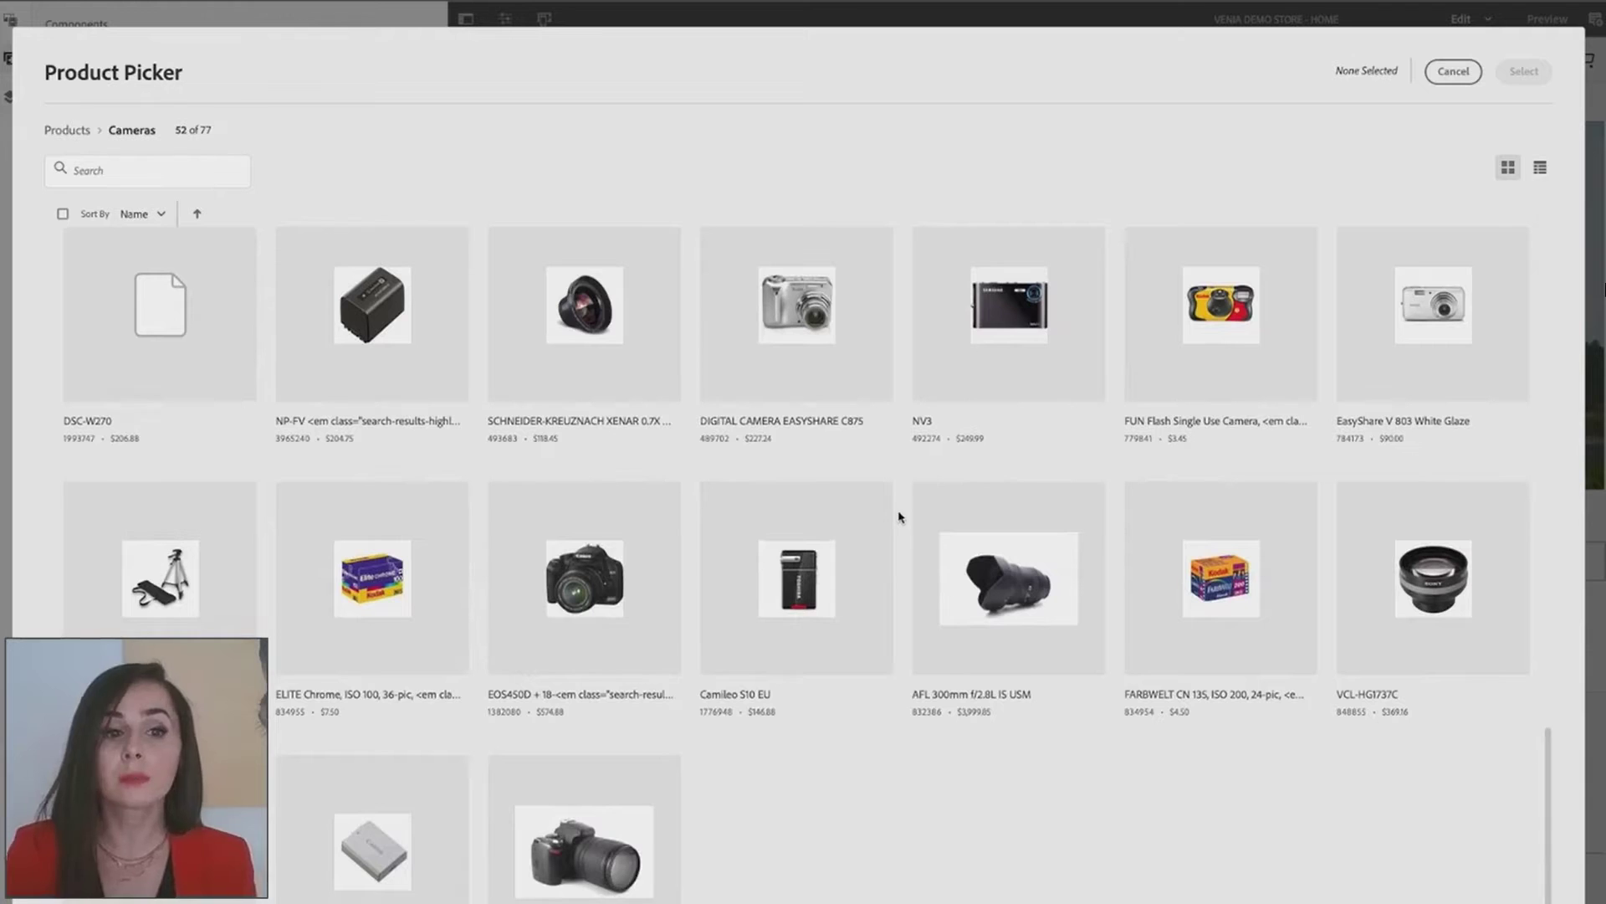
pyautogui.moveTo(608, 796)
pyautogui.click(517, 783)
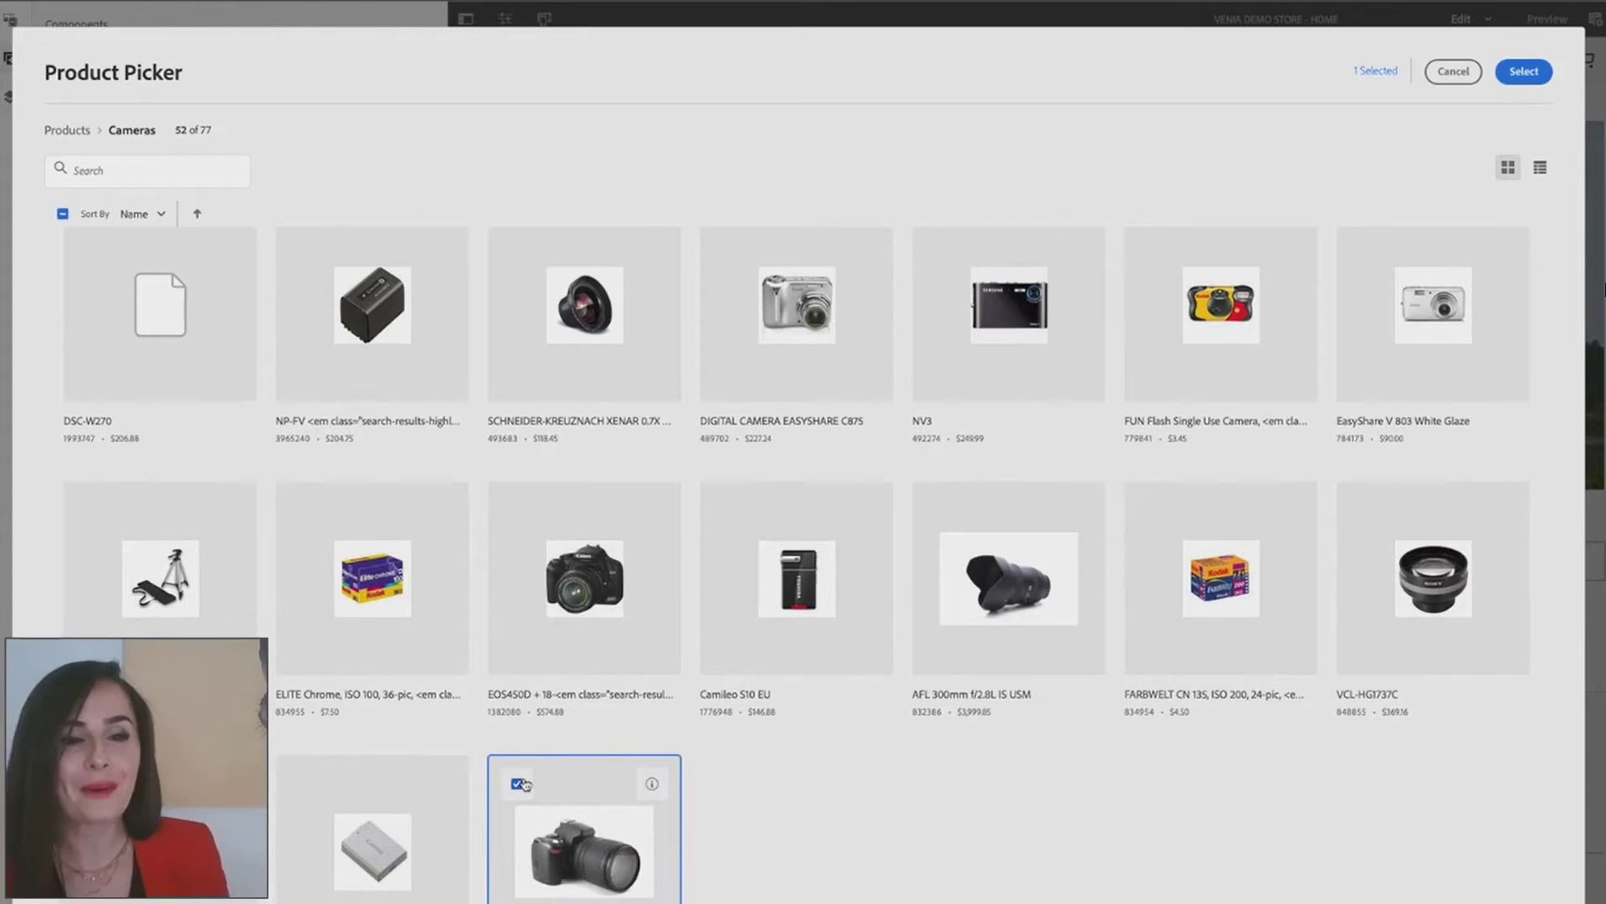
pyautogui.click(1515, 73)
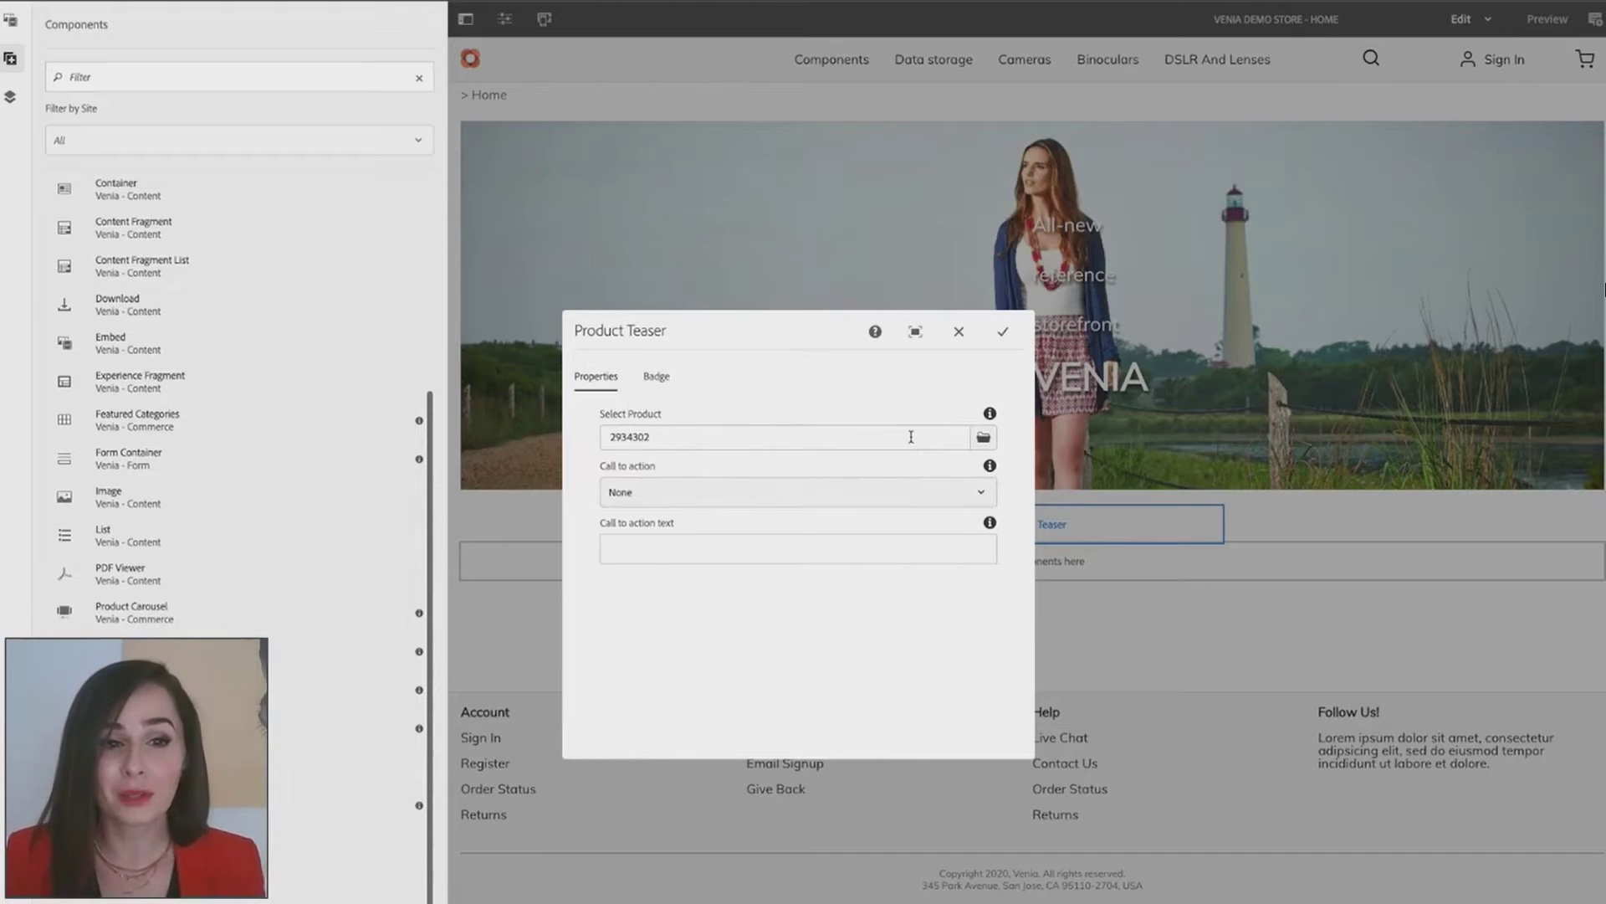
# Set the teaser's call to action to 'Add to cart' and save the teaser settings.
pyautogui.click(719, 494)
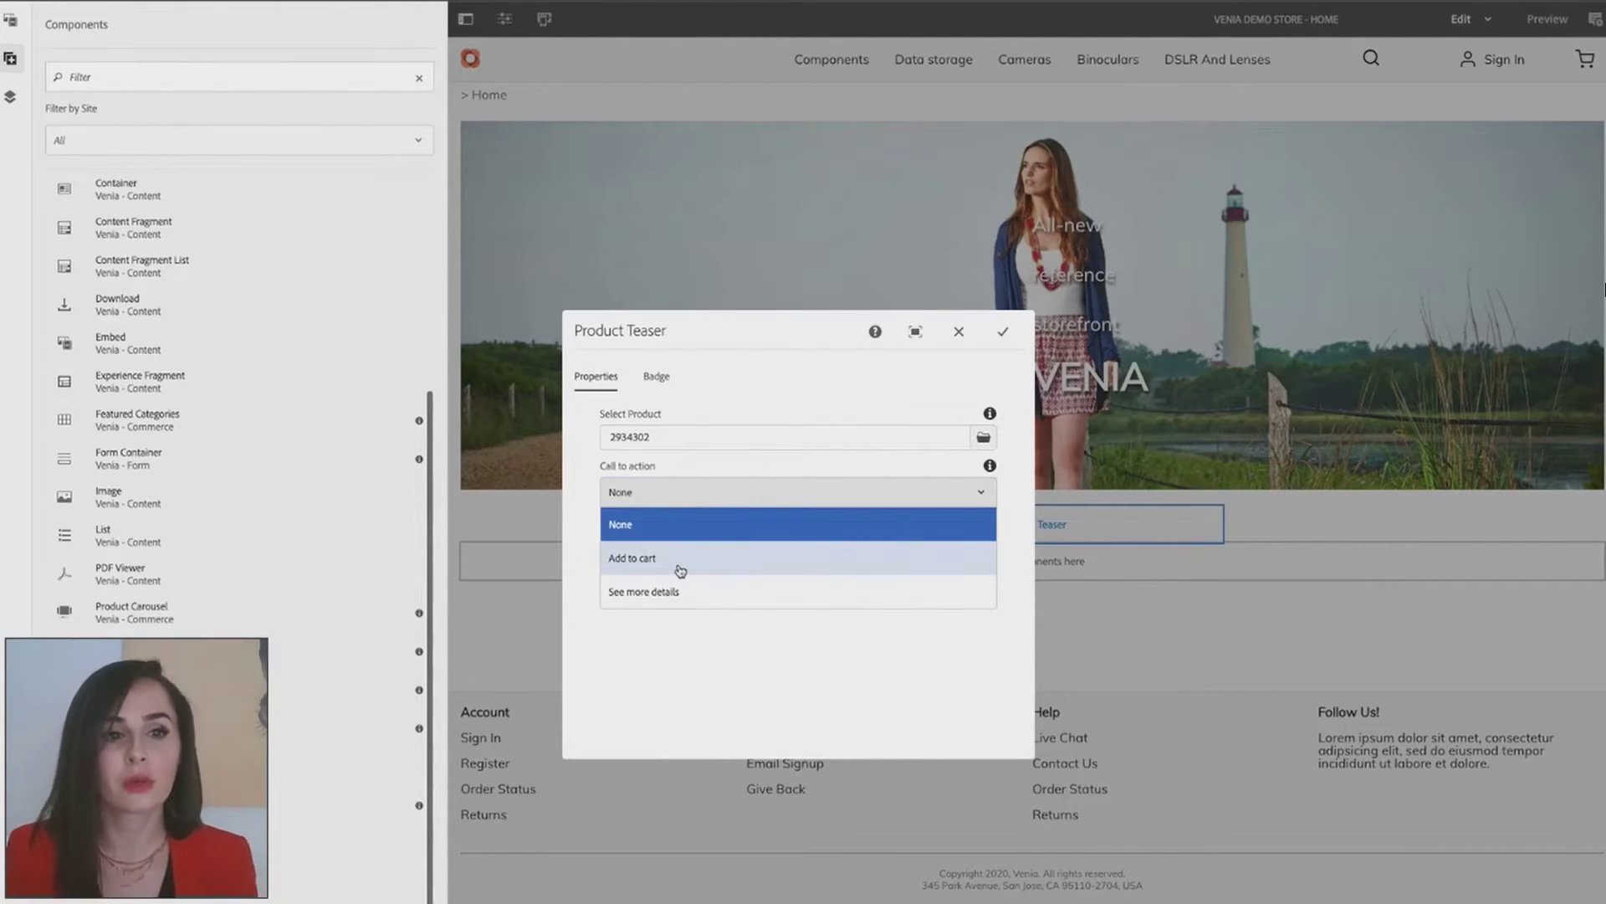
pyautogui.click(680, 572)
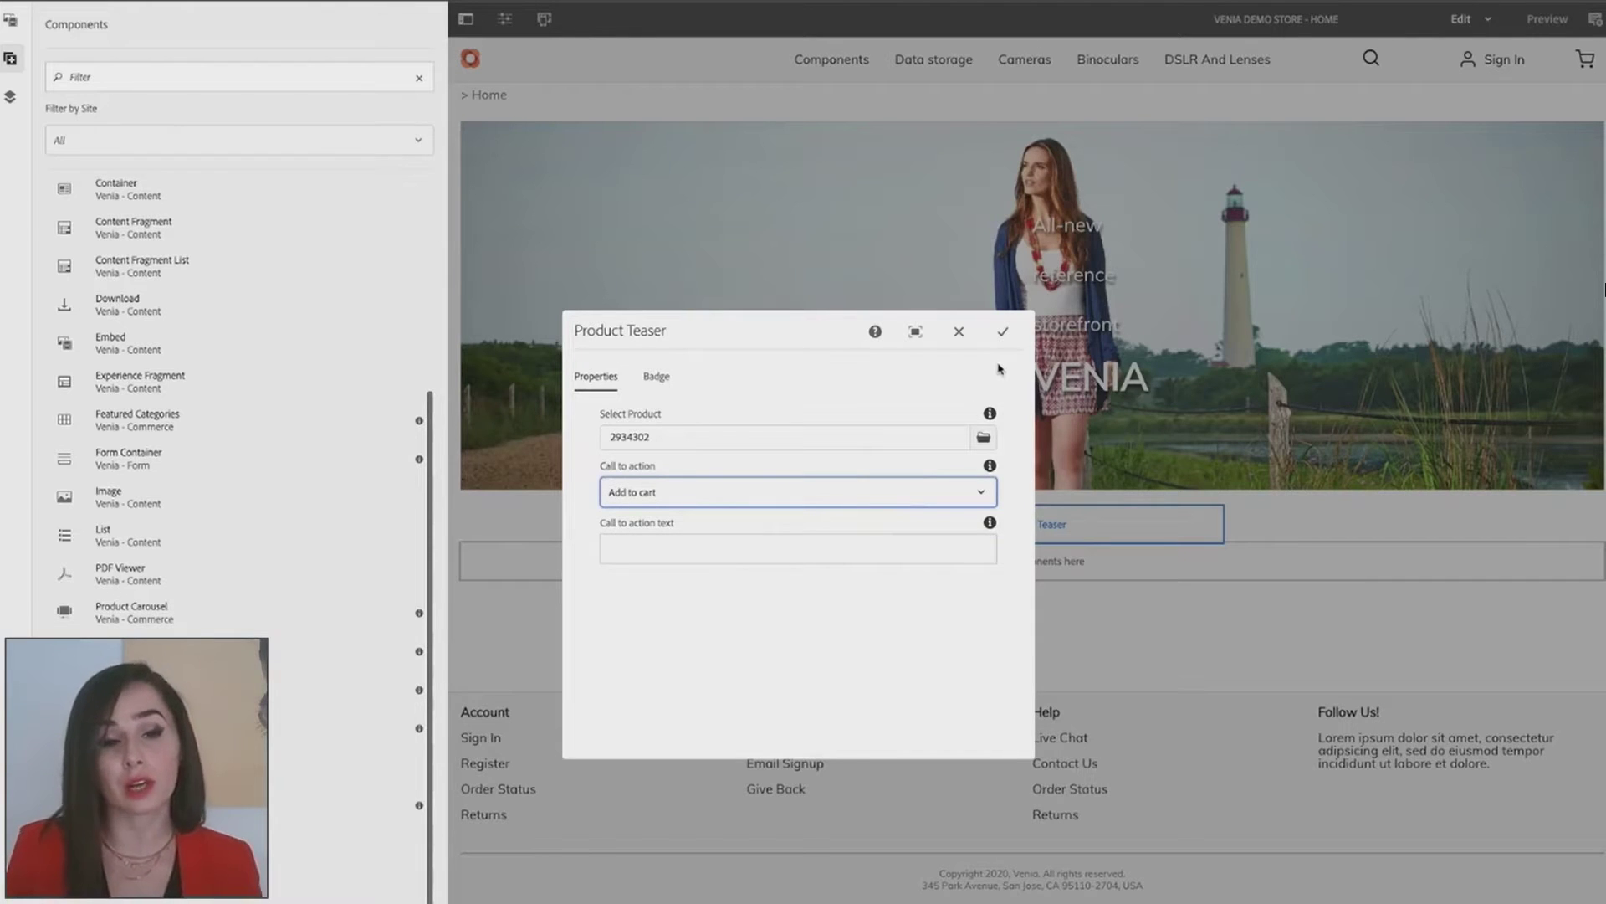
pyautogui.click(1002, 336)
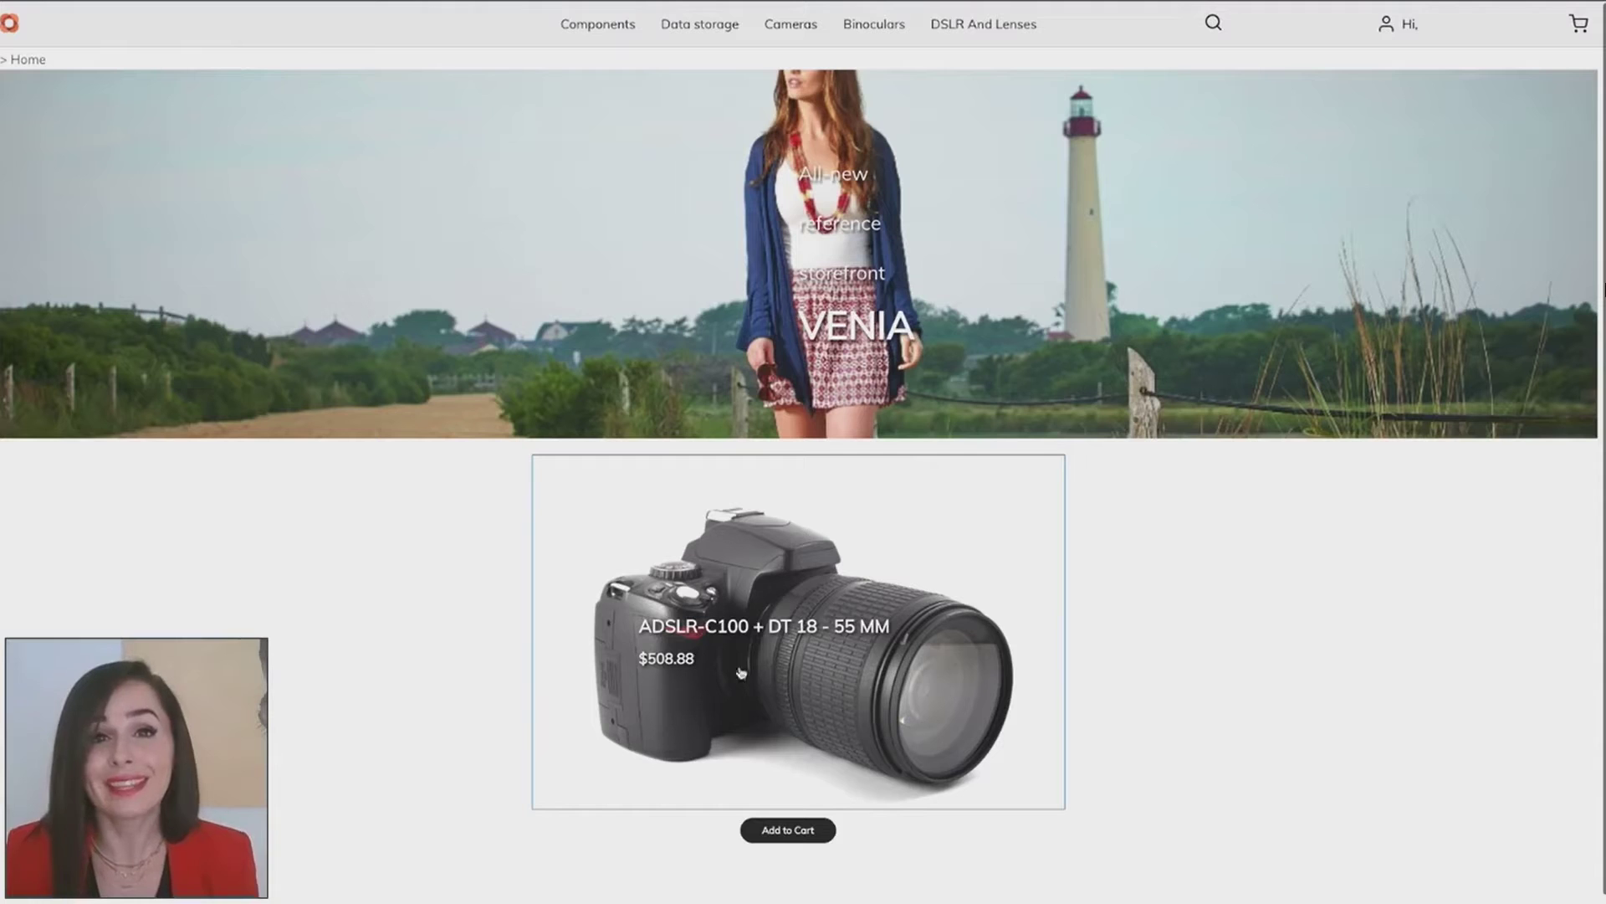
# Test the teaser's Add to Cart button with the ADSLR-C100 camera.
pyautogui.click(805, 837)
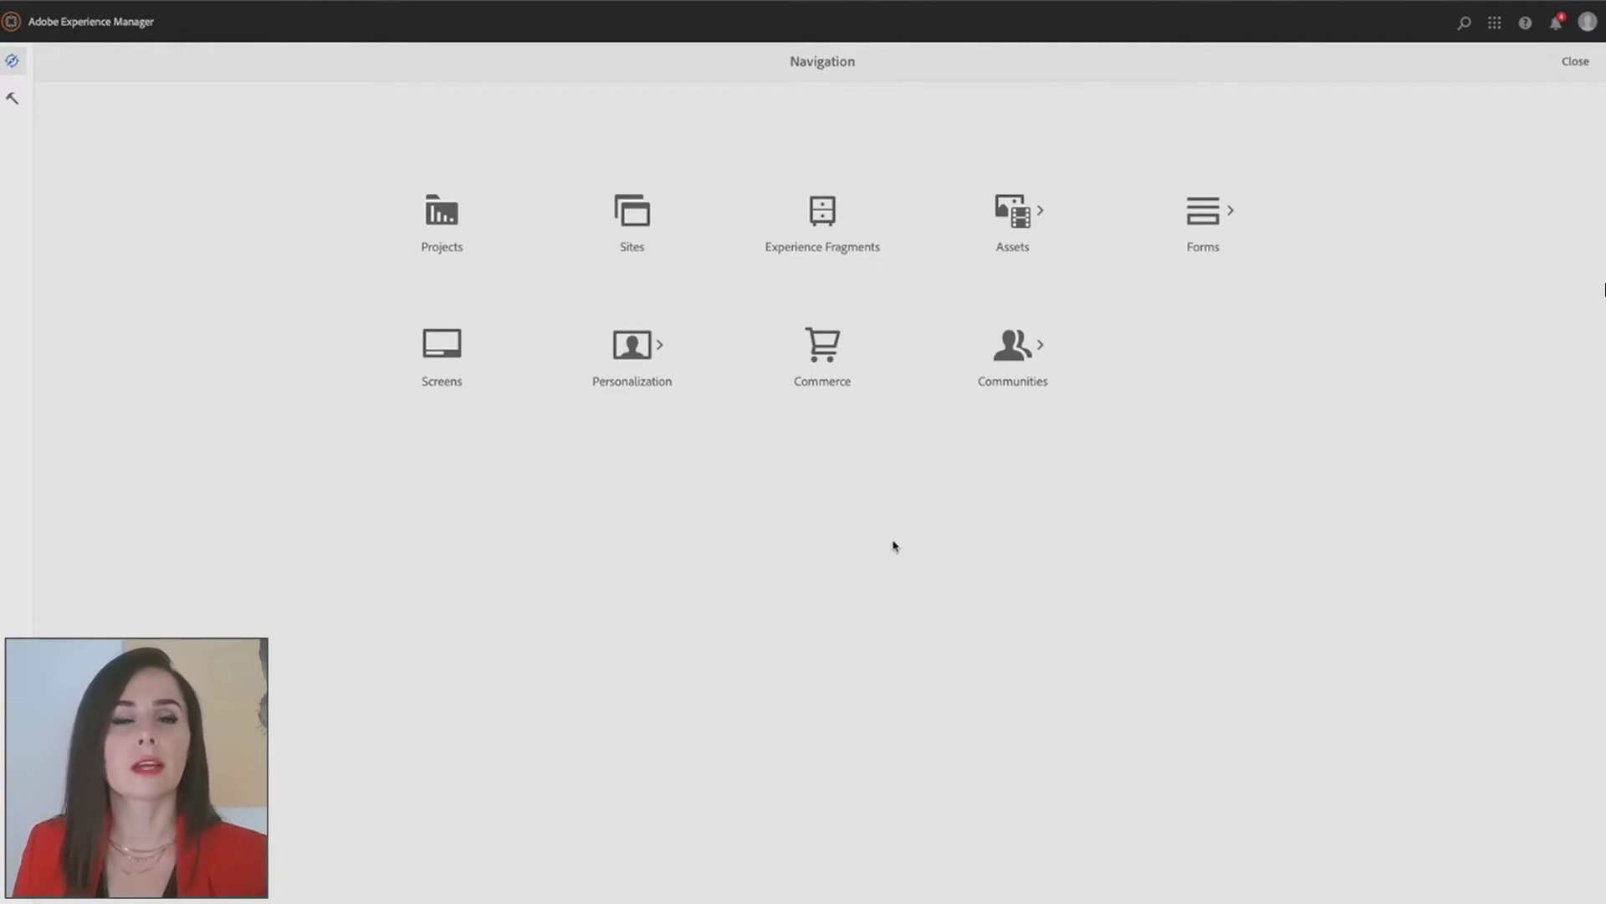
# Browse Commerce to the Venia catalog's Cameras category and open the ADSLR-C100 quick details.
pyautogui.click(842, 395)
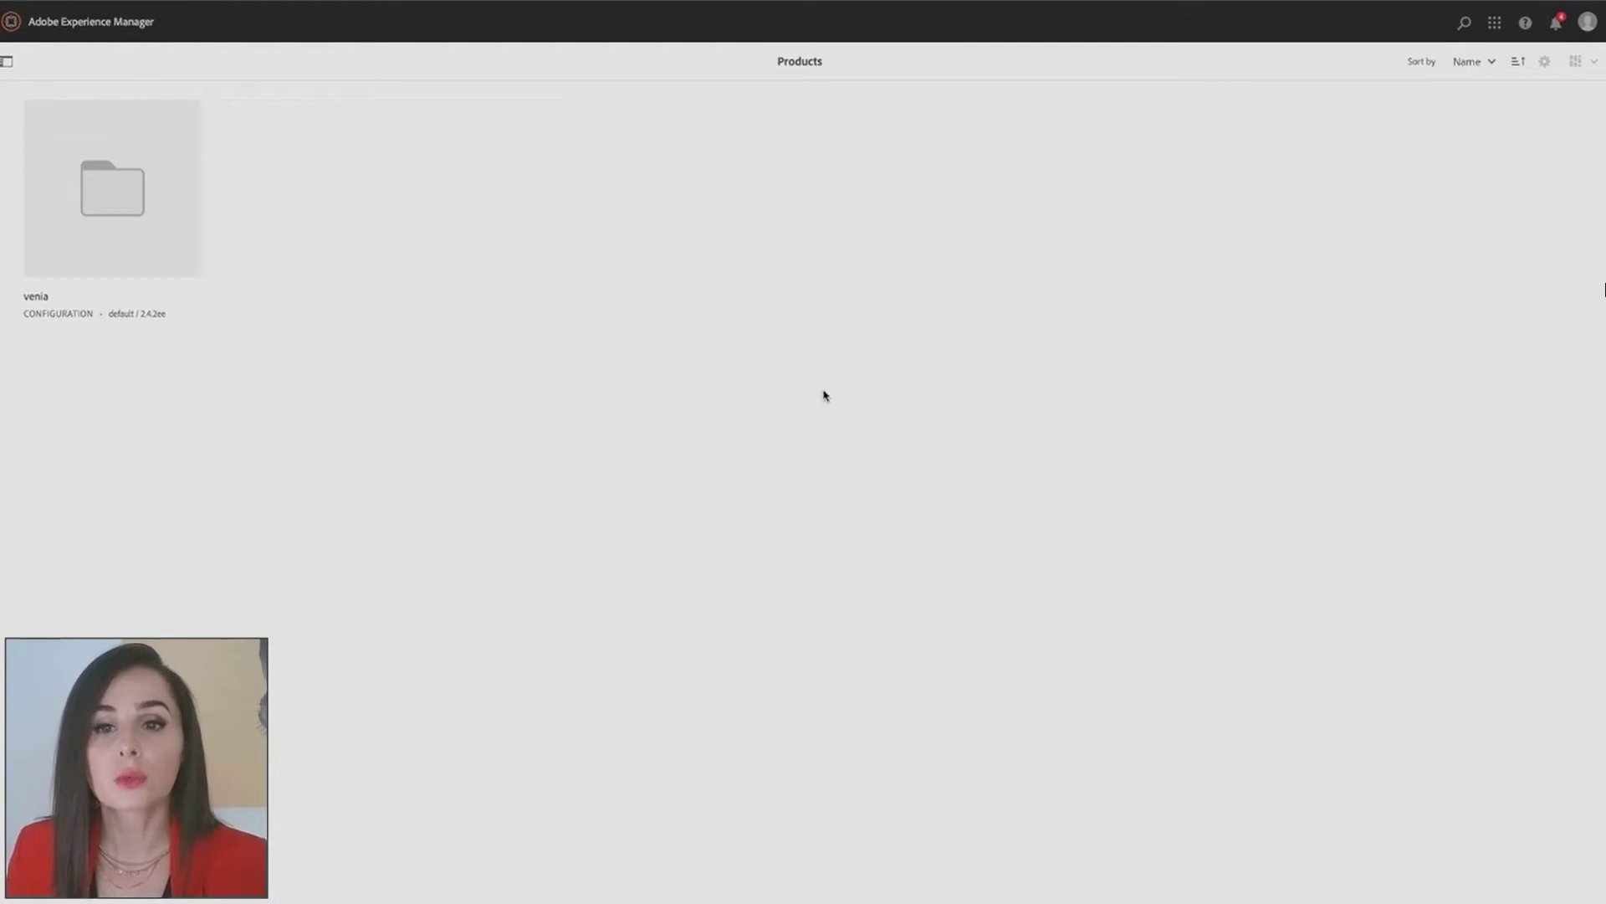
pyautogui.click(132, 191)
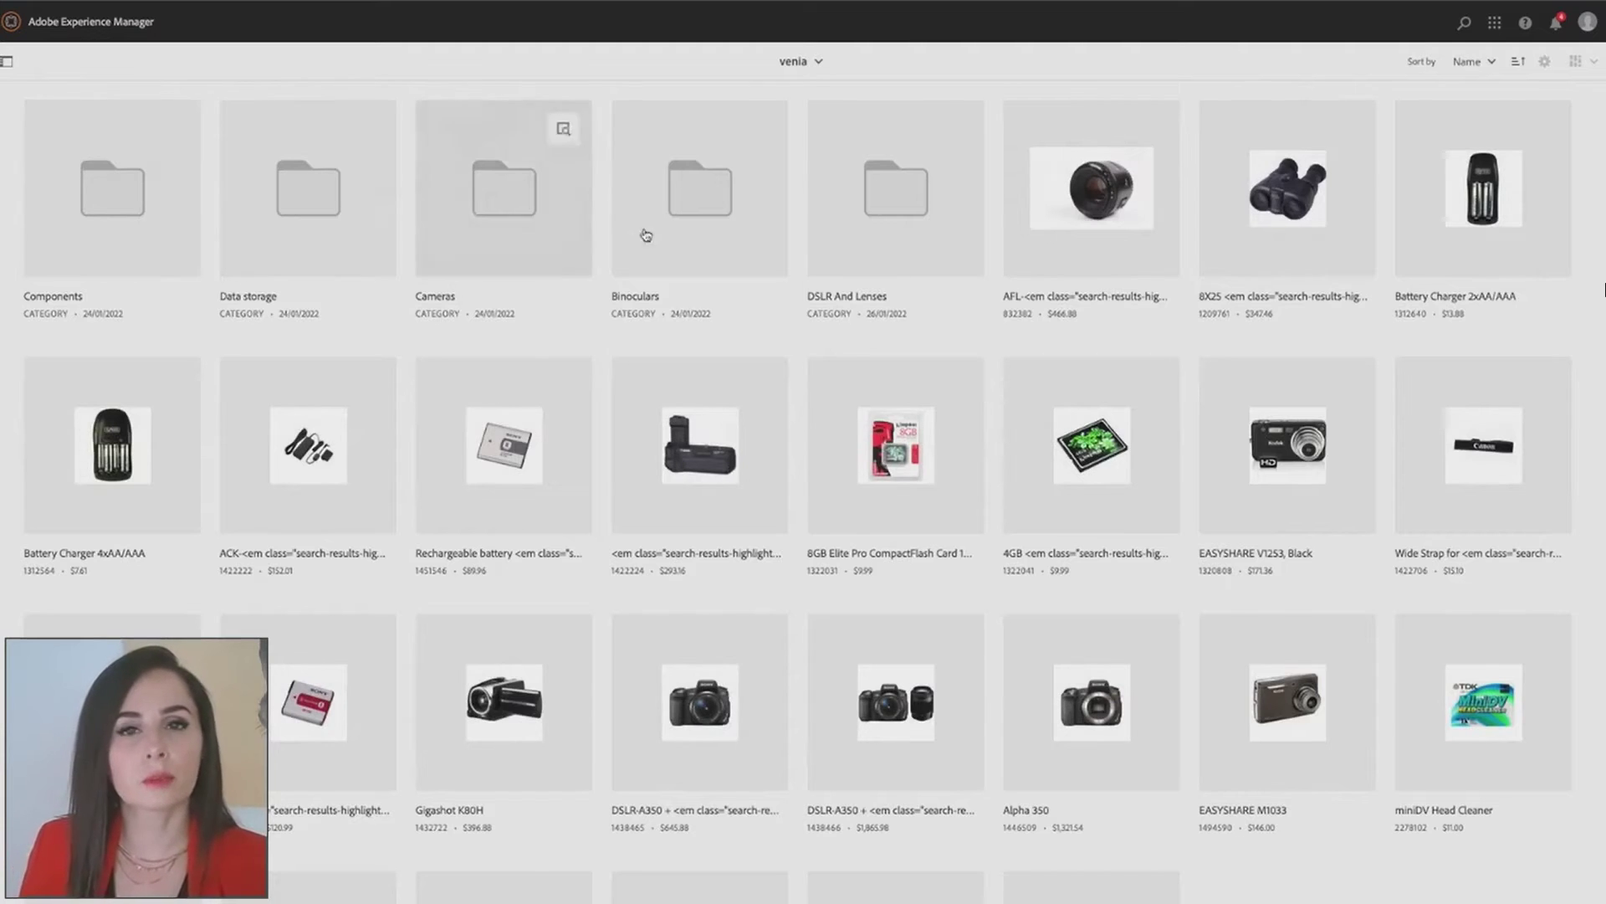
pyautogui.click(486, 210)
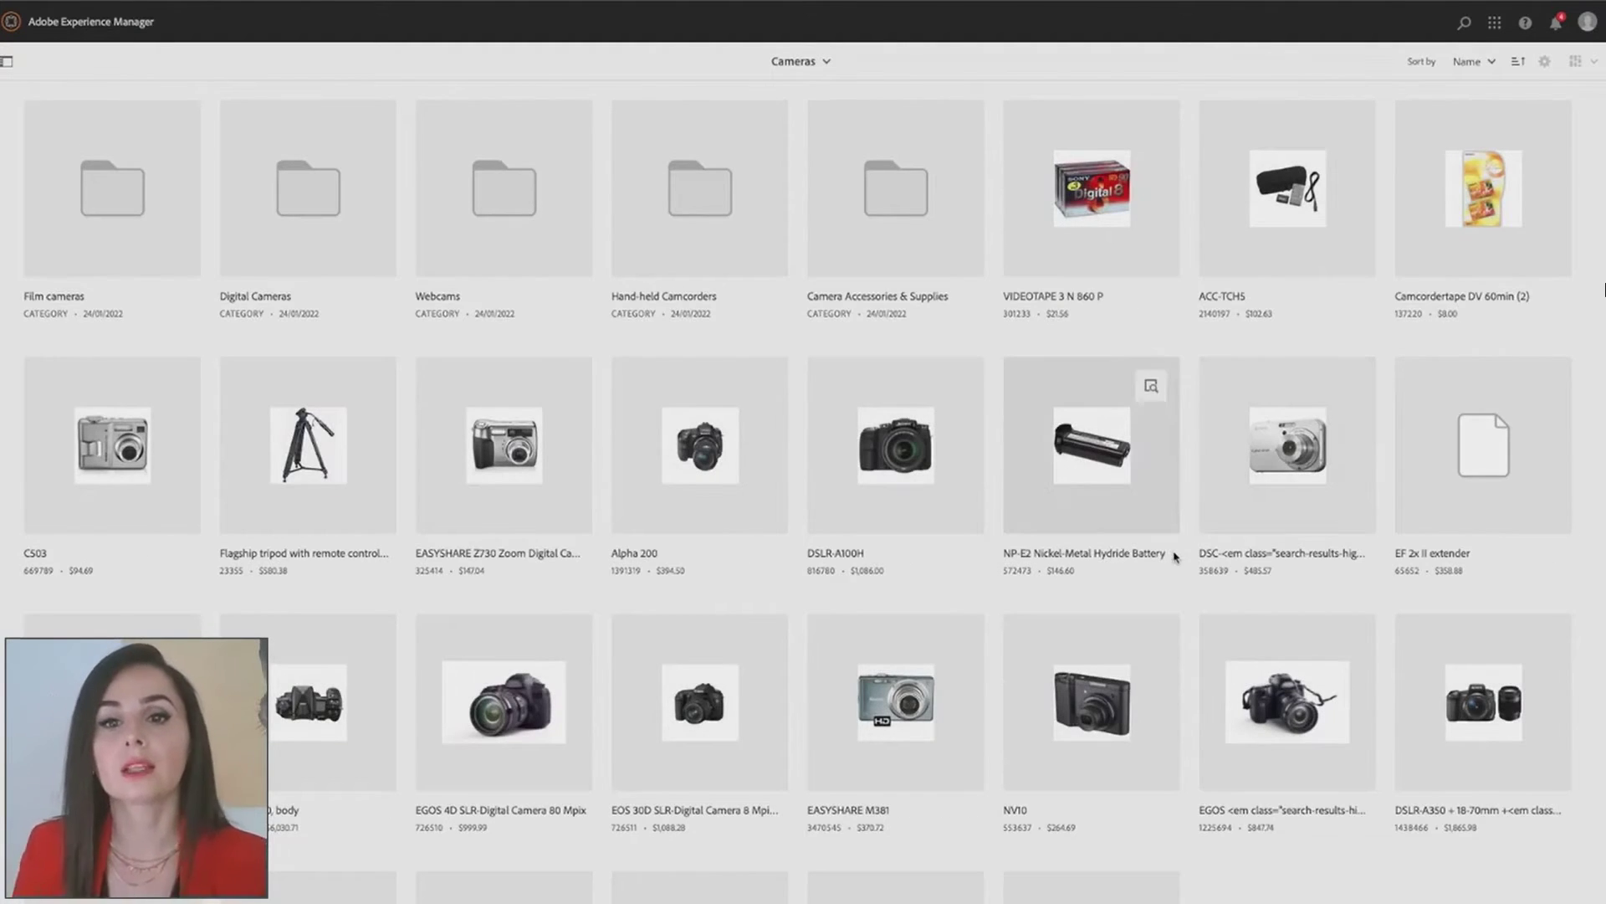
pyautogui.scroll(-2, 1174, 554)
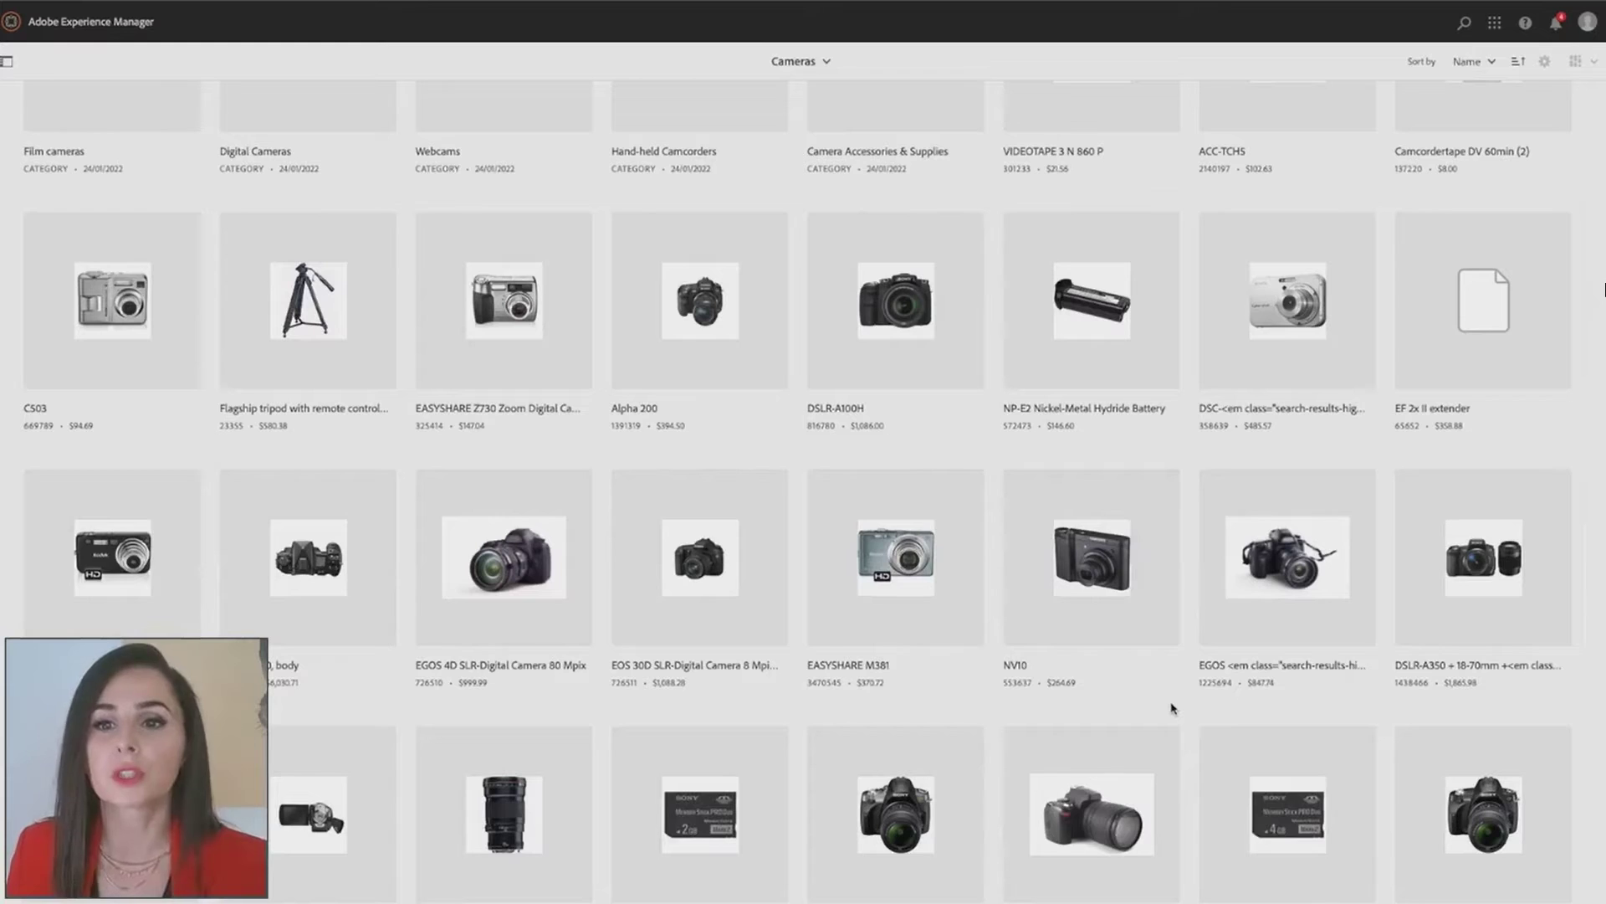
pyautogui.scroll(-1, 1174, 707)
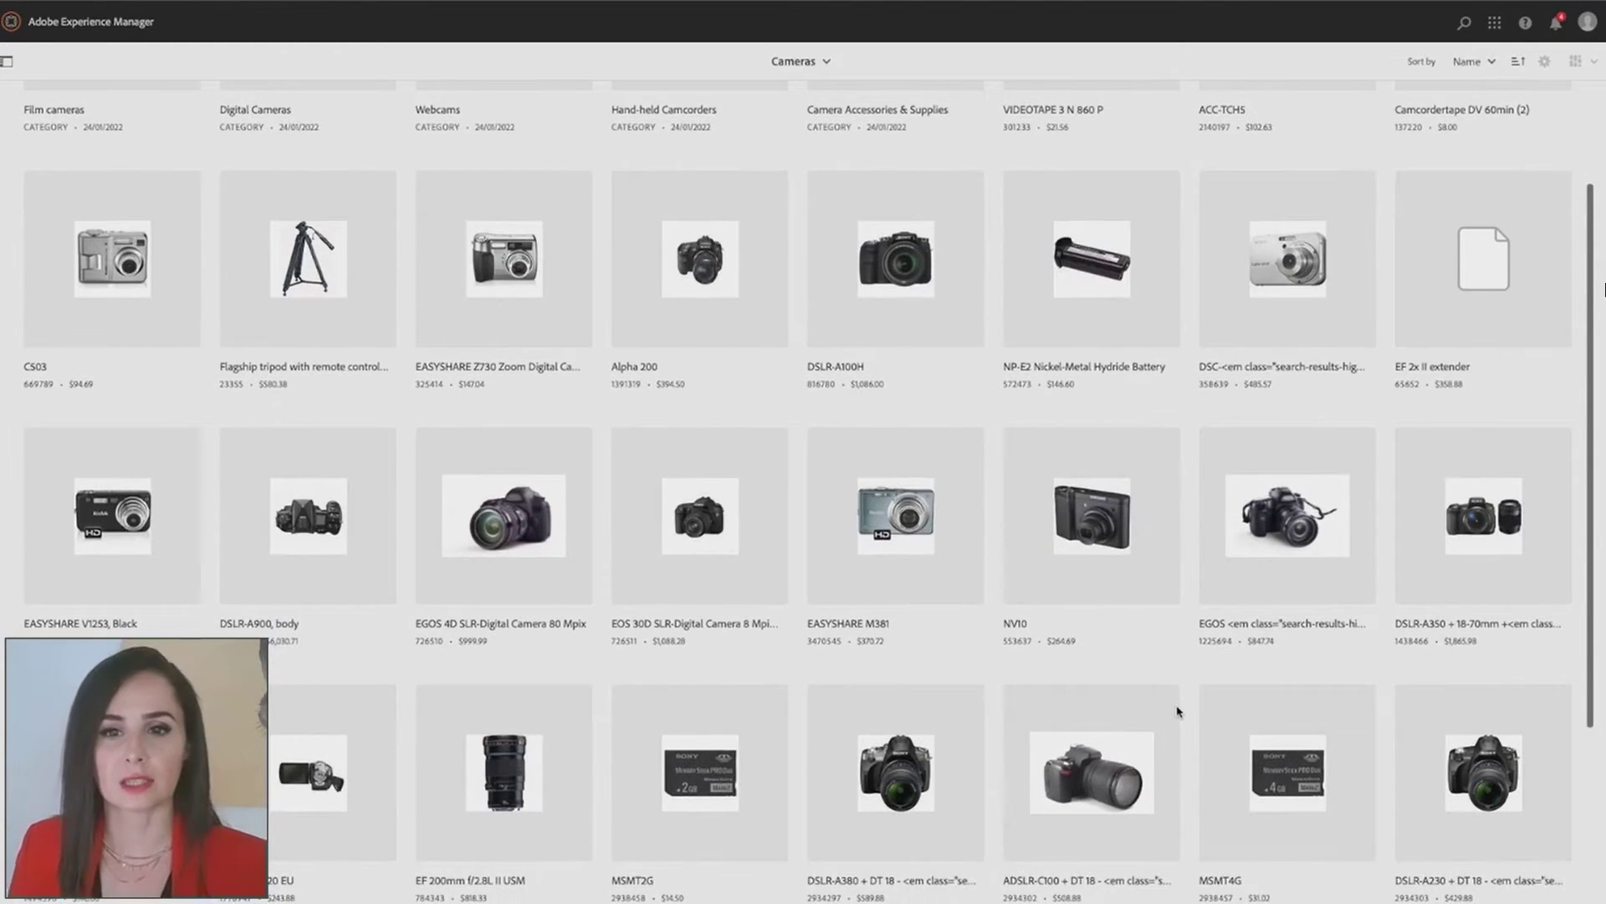
pyautogui.scroll(-1, 1176, 711)
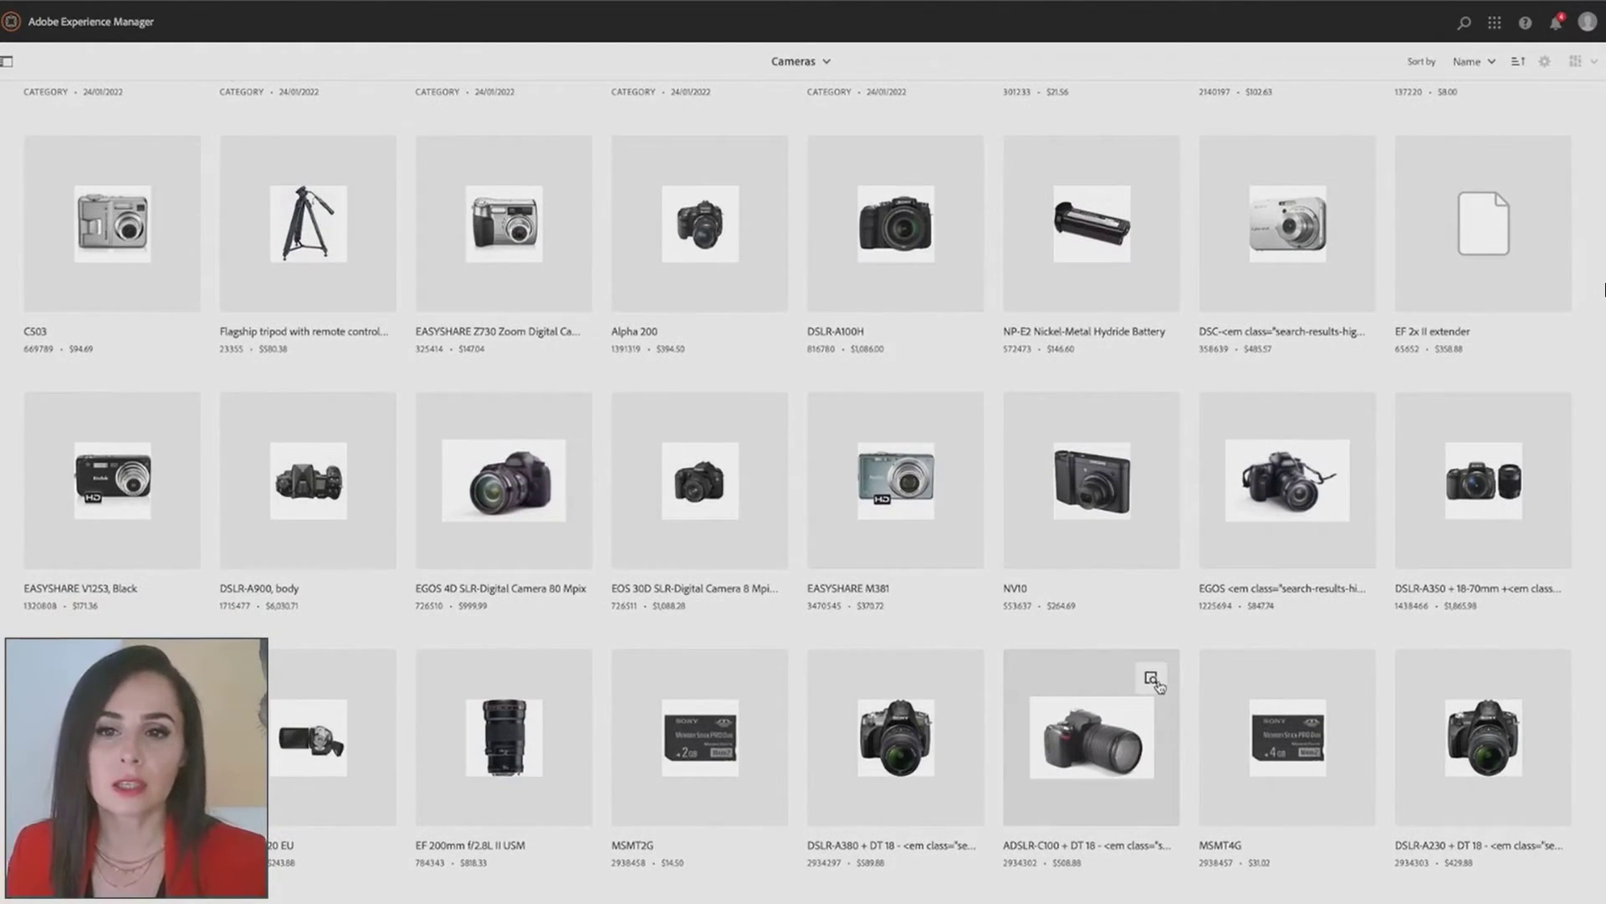
pyautogui.click(1152, 678)
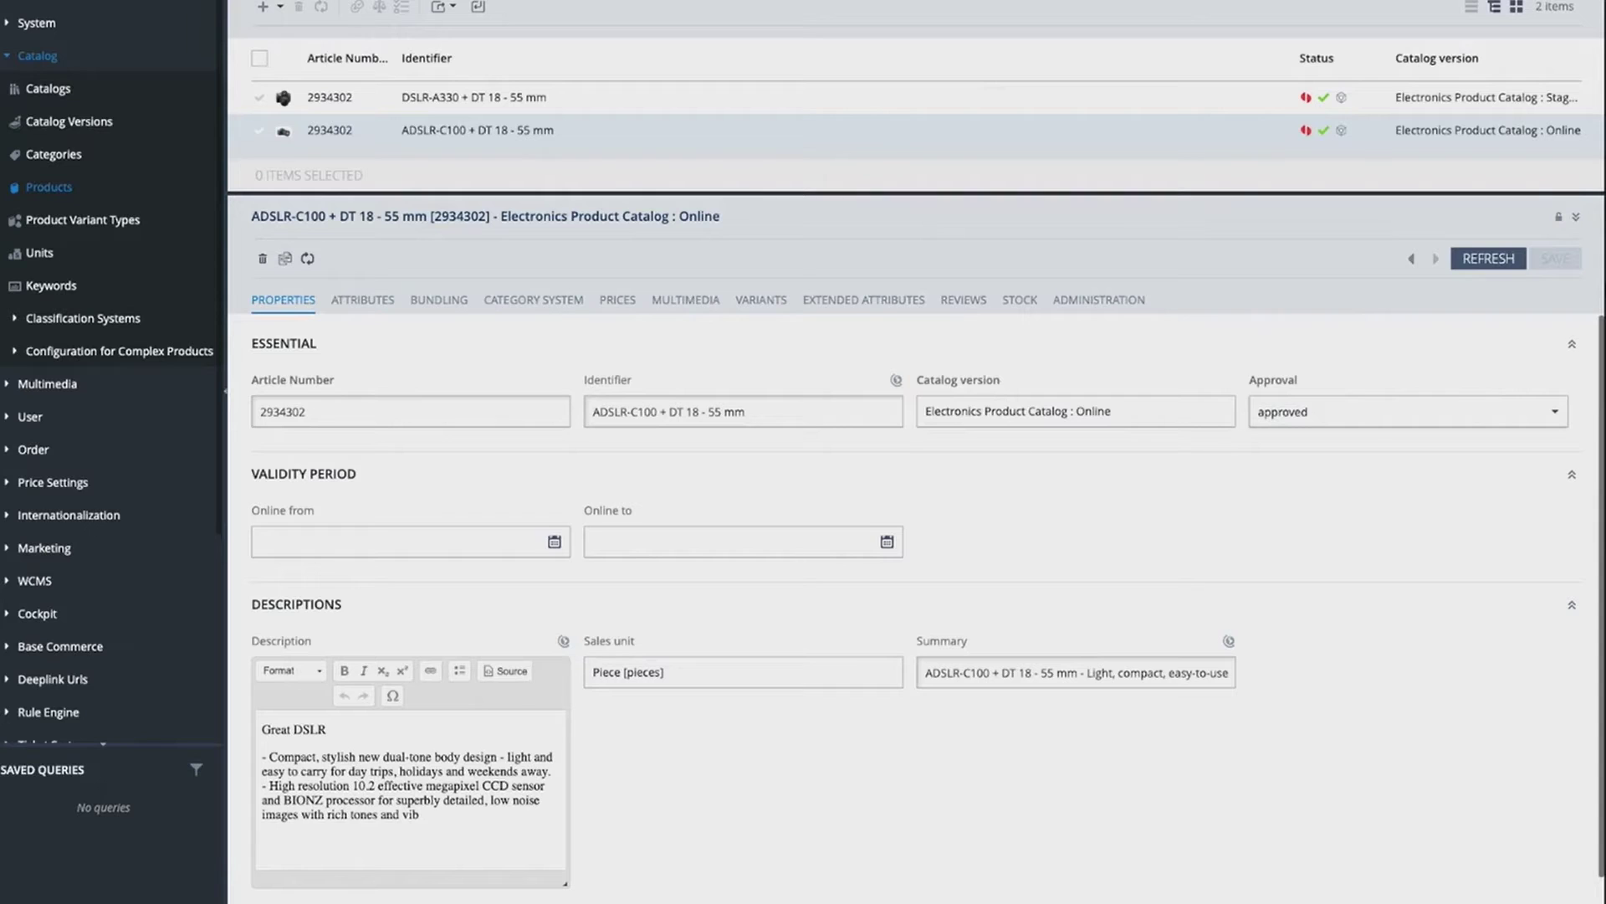
# Append the line '-This camera is amazing you should buy it' to the description and save.
pyautogui.scroll(-1, 669, 486)
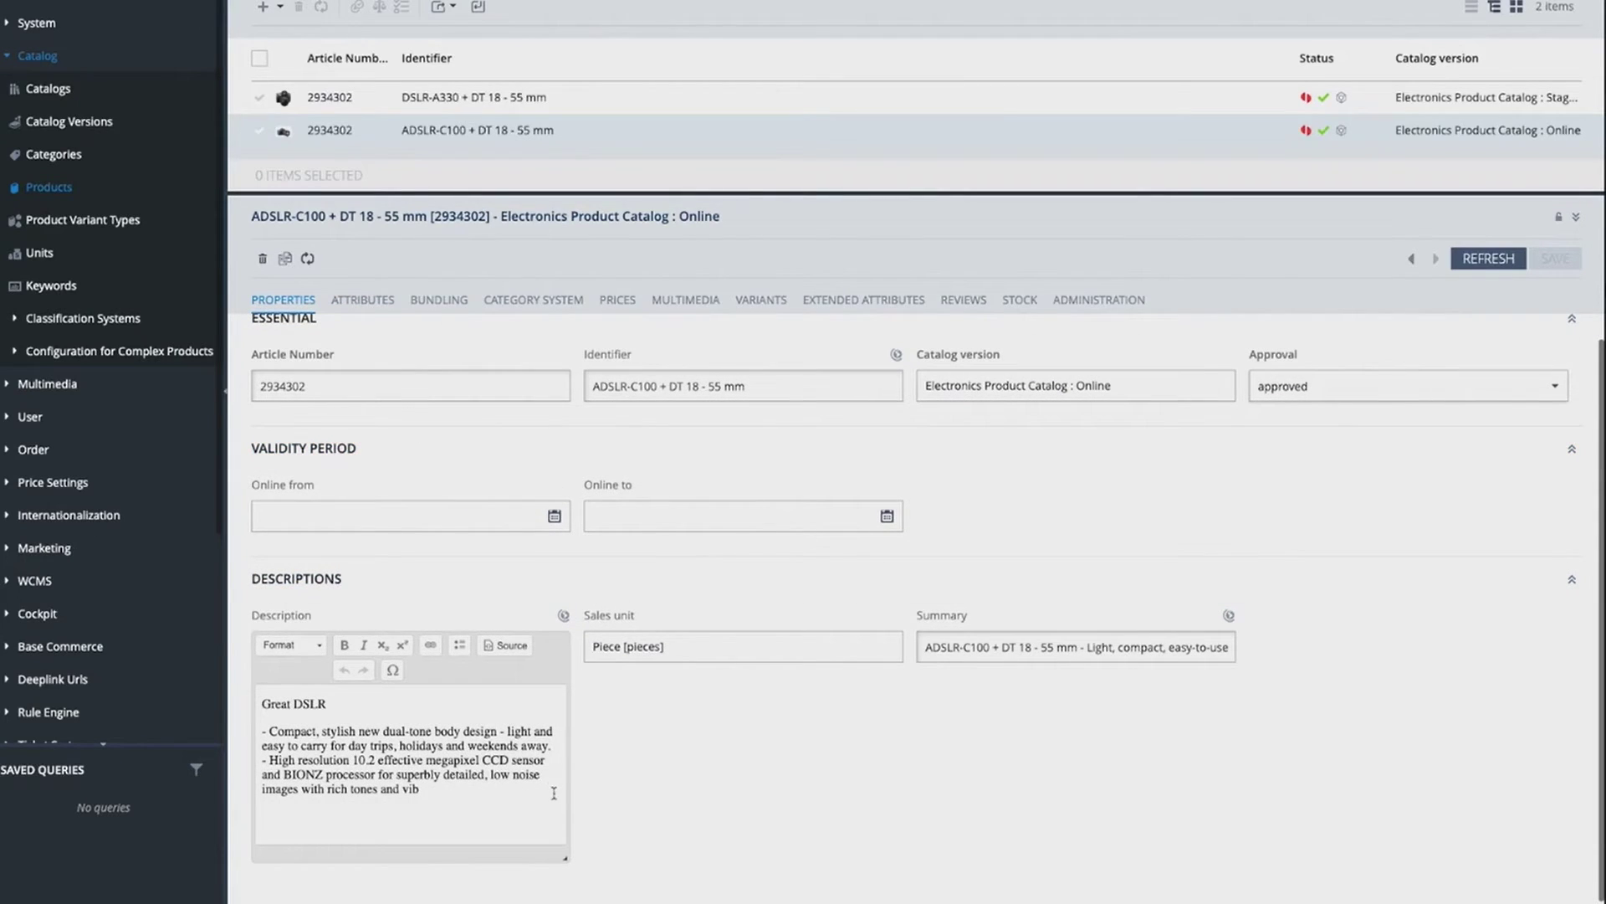
pyautogui.click(466, 797)
pyautogui.press('Return')
pyautogui.write('-This camera is amazing you should buy')
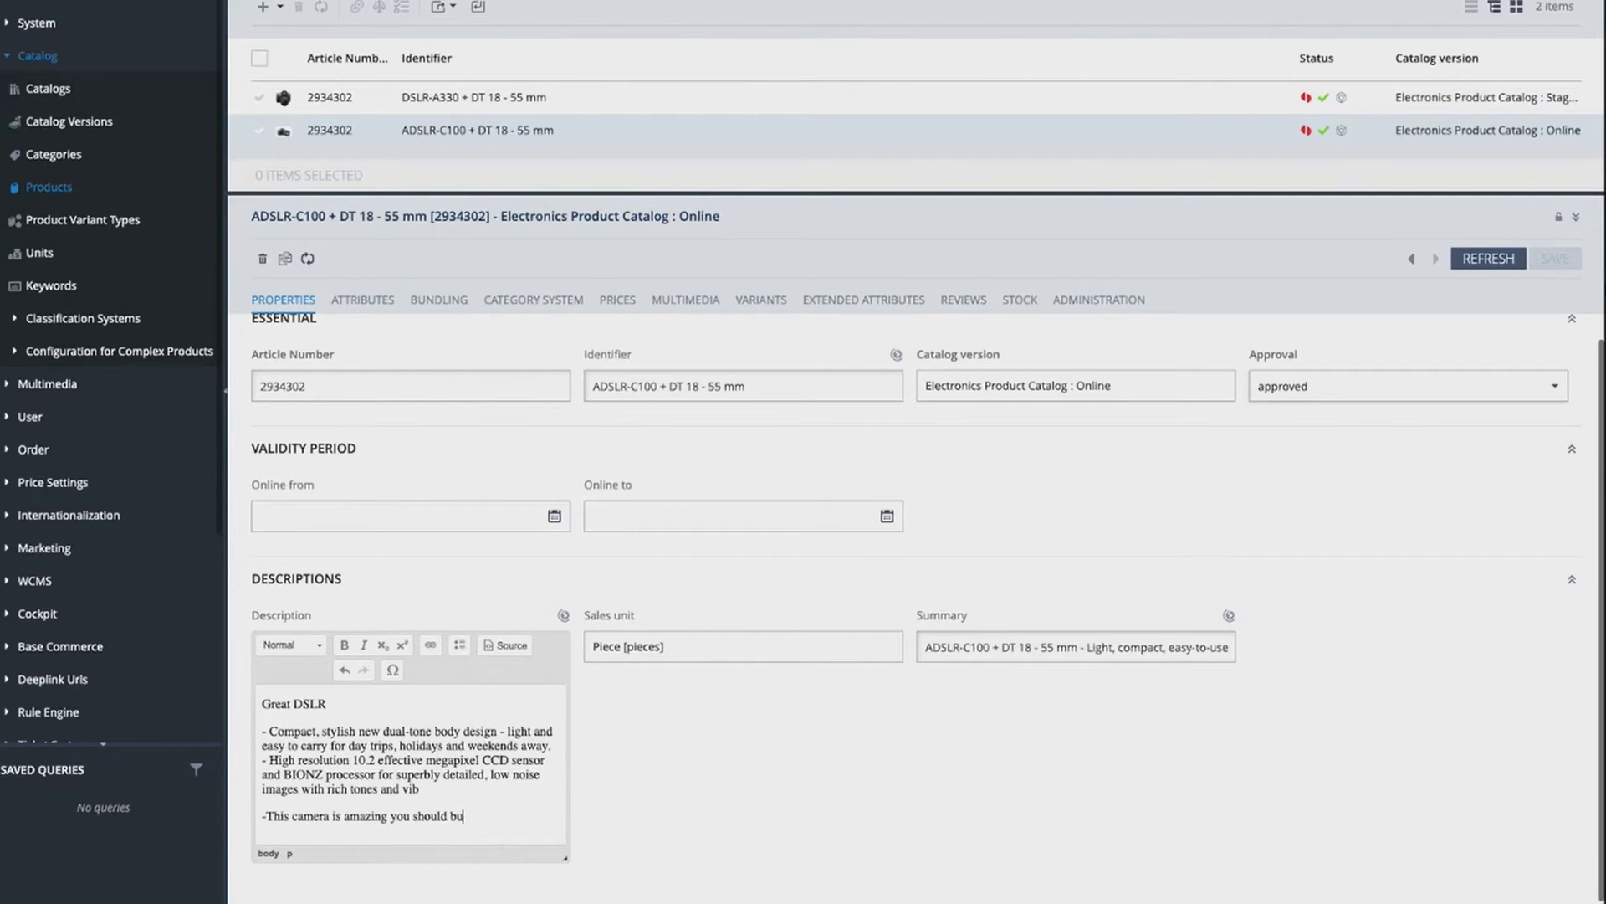
pyautogui.write(' it')
pyautogui.rightClick(996, 771)
pyautogui.press('Escape')
pyautogui.click(1558, 264)
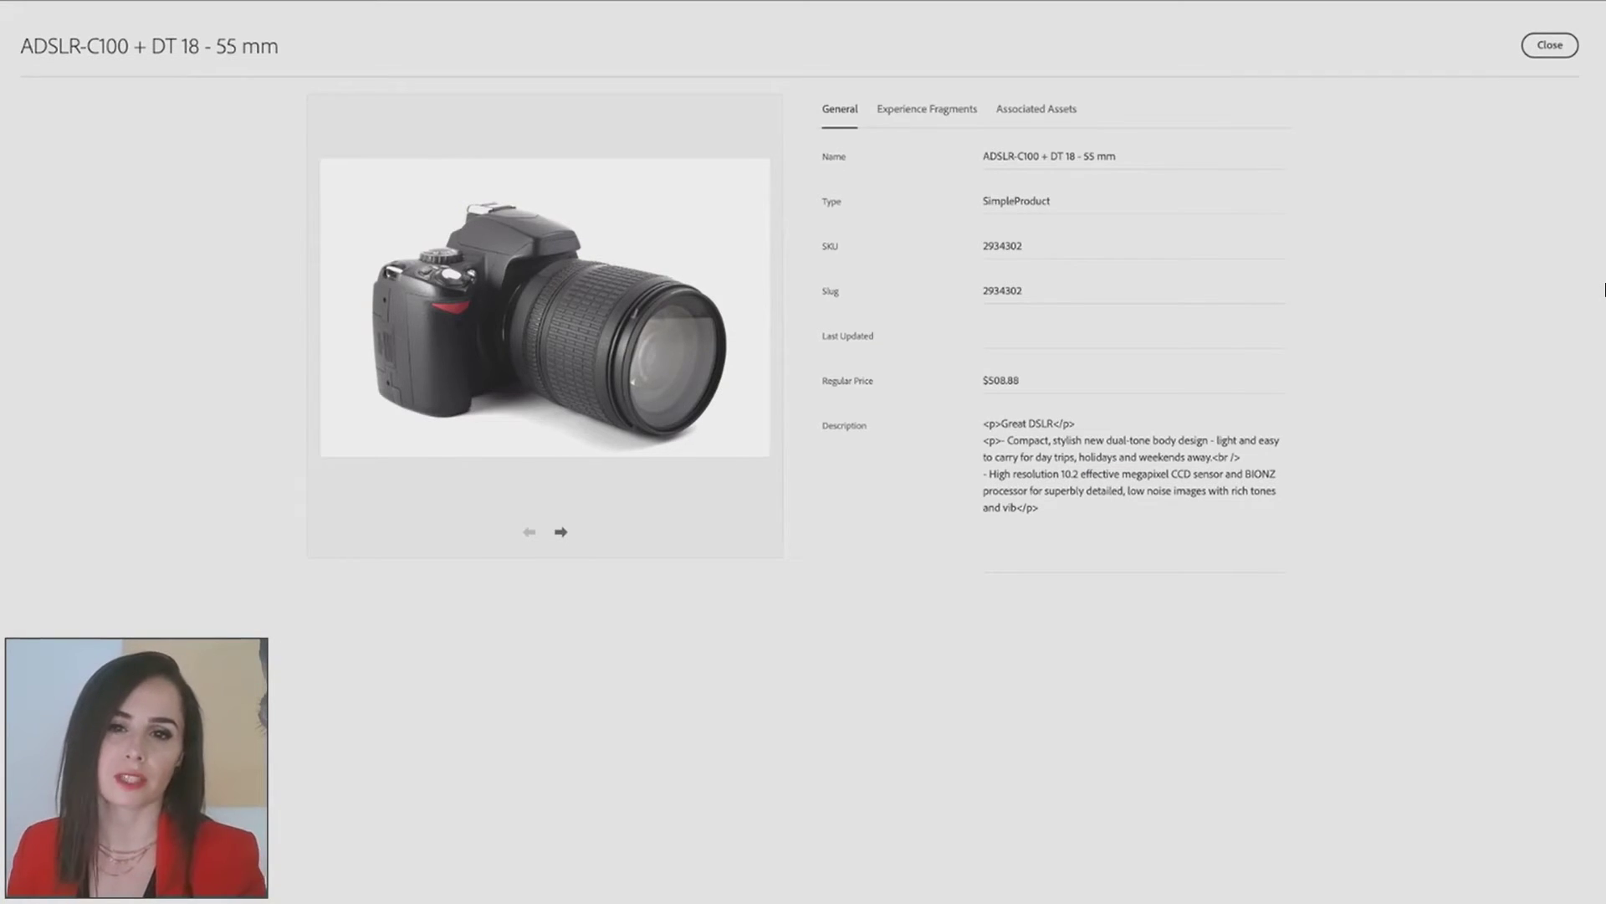
# Highlight the end of the description text on the ADSLR-C100 product page.
pyautogui.moveTo(1214, 524); pyautogui.dragTo(991, 525)
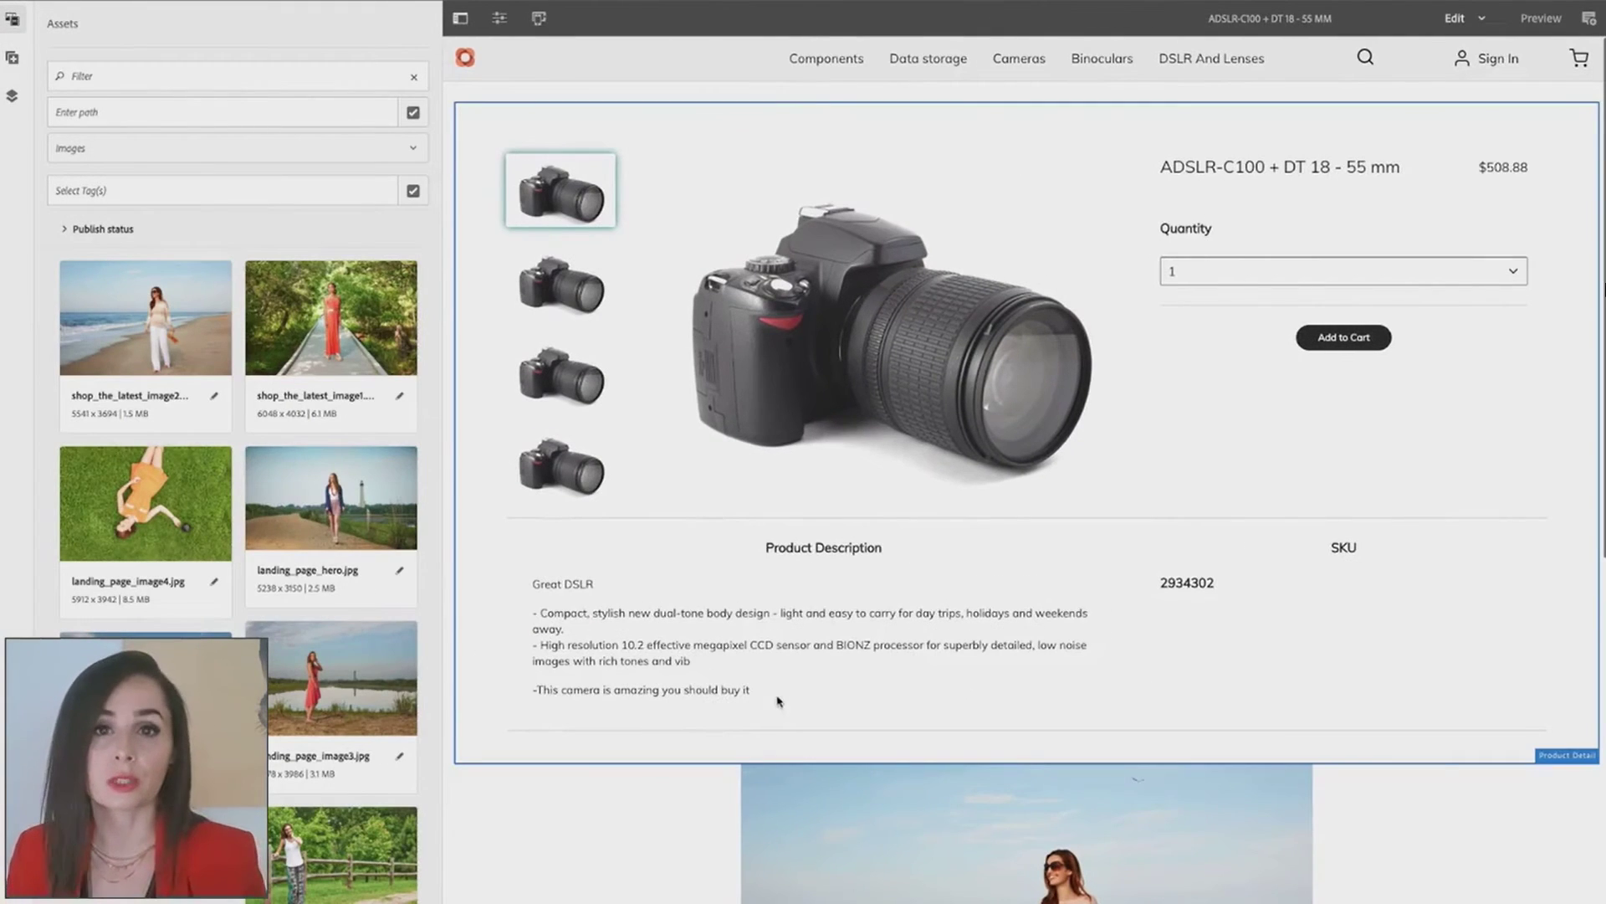
# Open the Product Detail component for editing and dismiss the Insert New Component list.
pyautogui.doubleClick(709, 696)
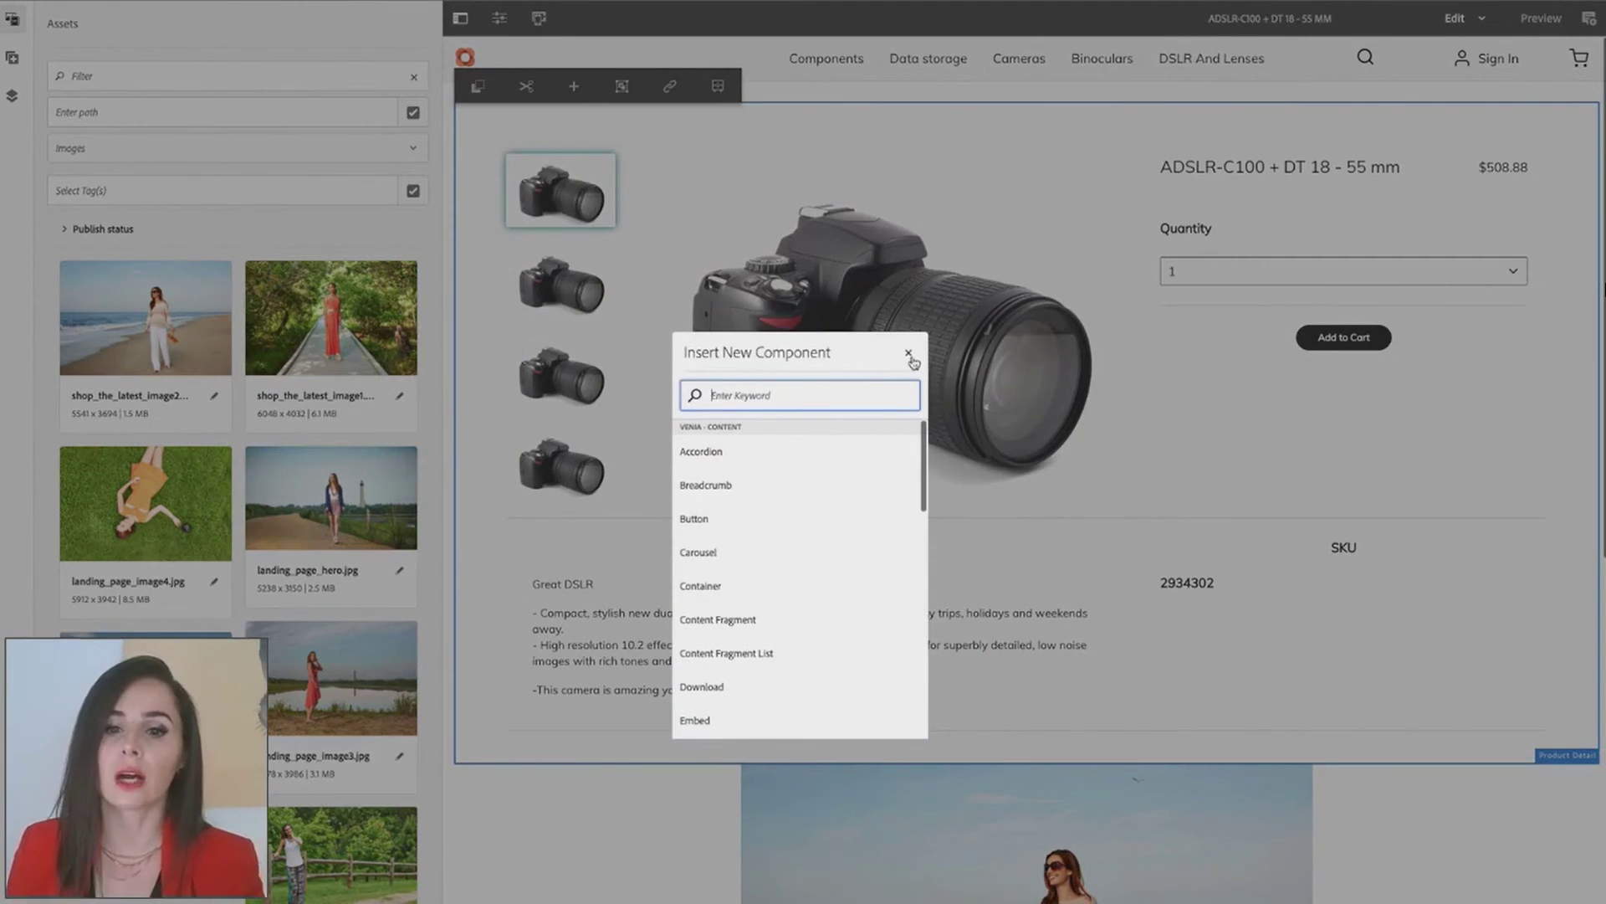
pyautogui.click(909, 352)
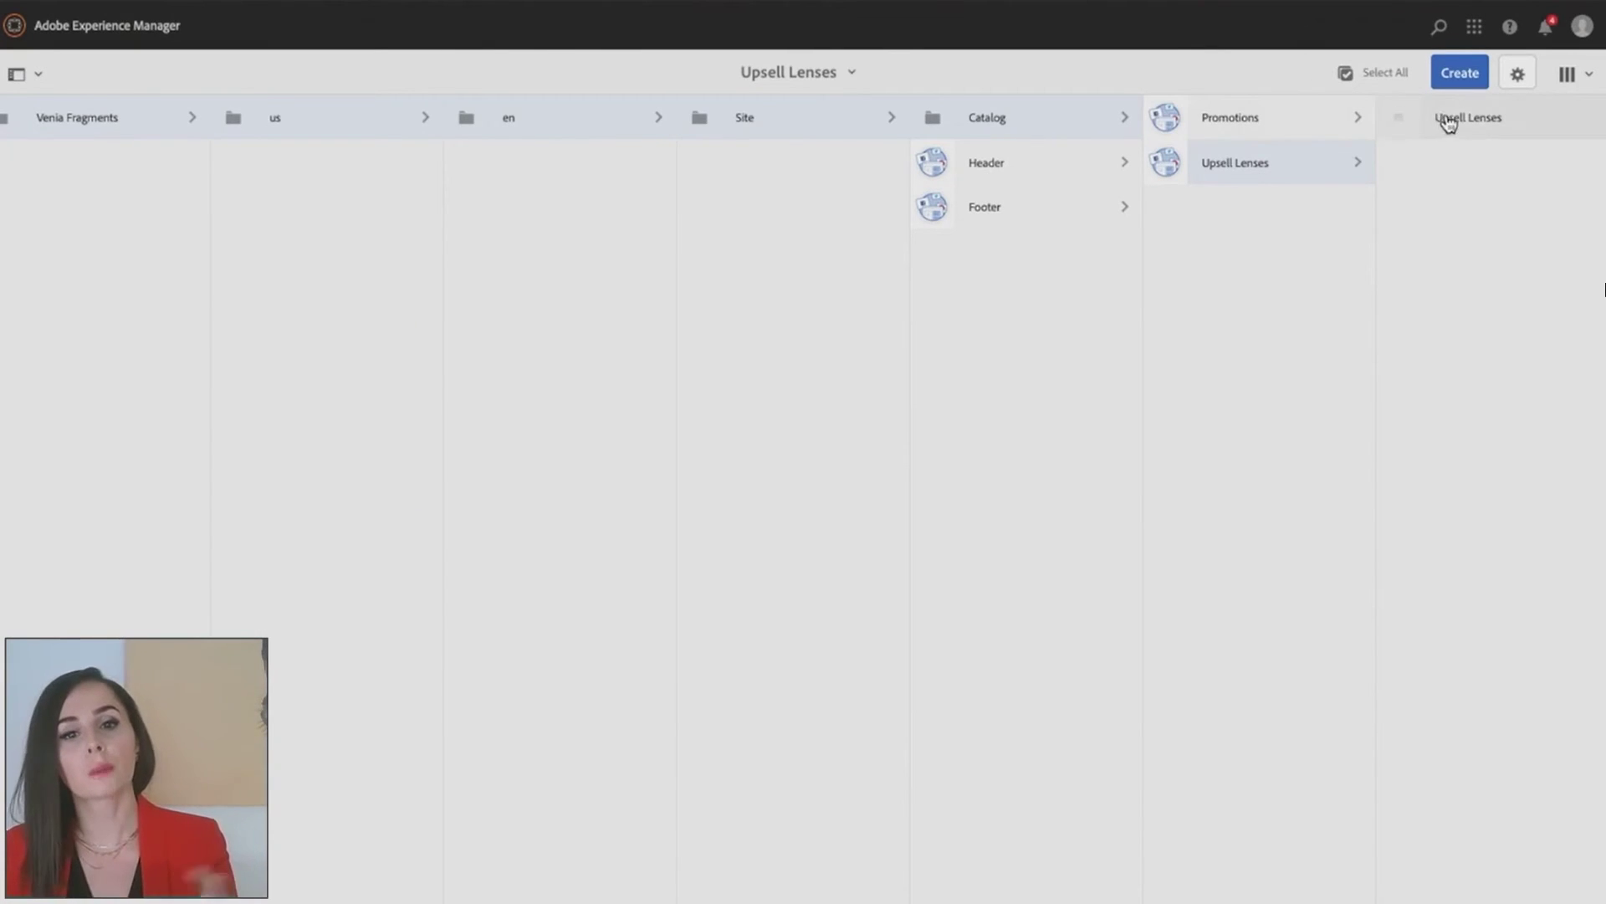
# Open the Upsell Lenses fragment and its properties from the Page Information menu.
pyautogui.click(1405, 120)
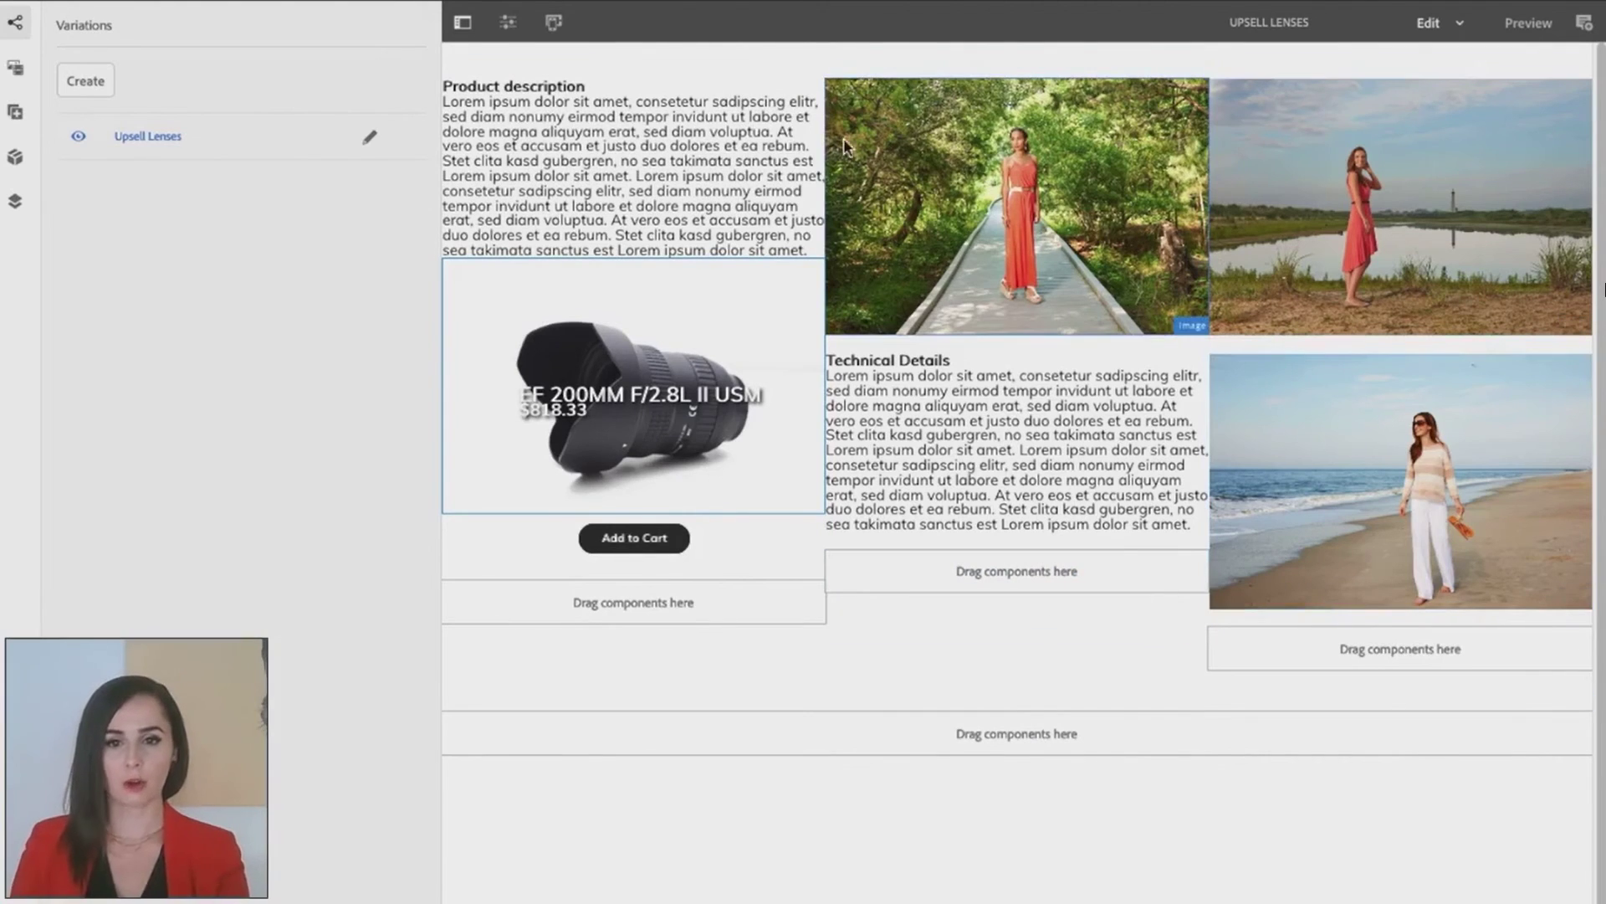
pyautogui.click(508, 23)
pyautogui.click(490, 132)
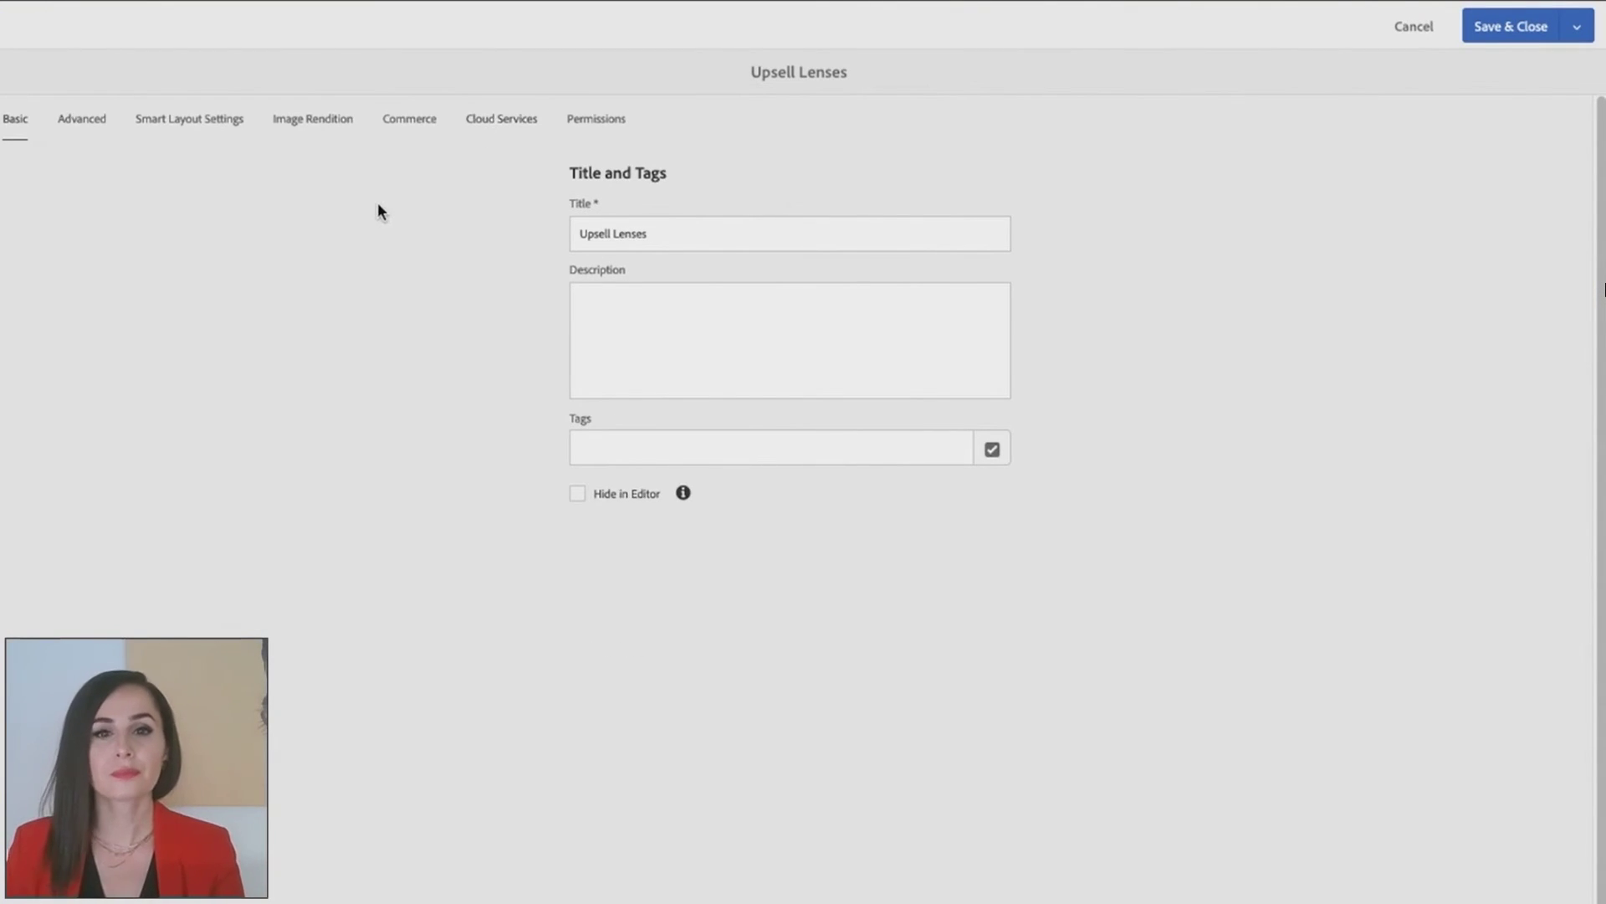
# Link the Upsell Lenses fragment to product SKU 2934302 on the Commerce tab and save.
pyautogui.click(402, 134)
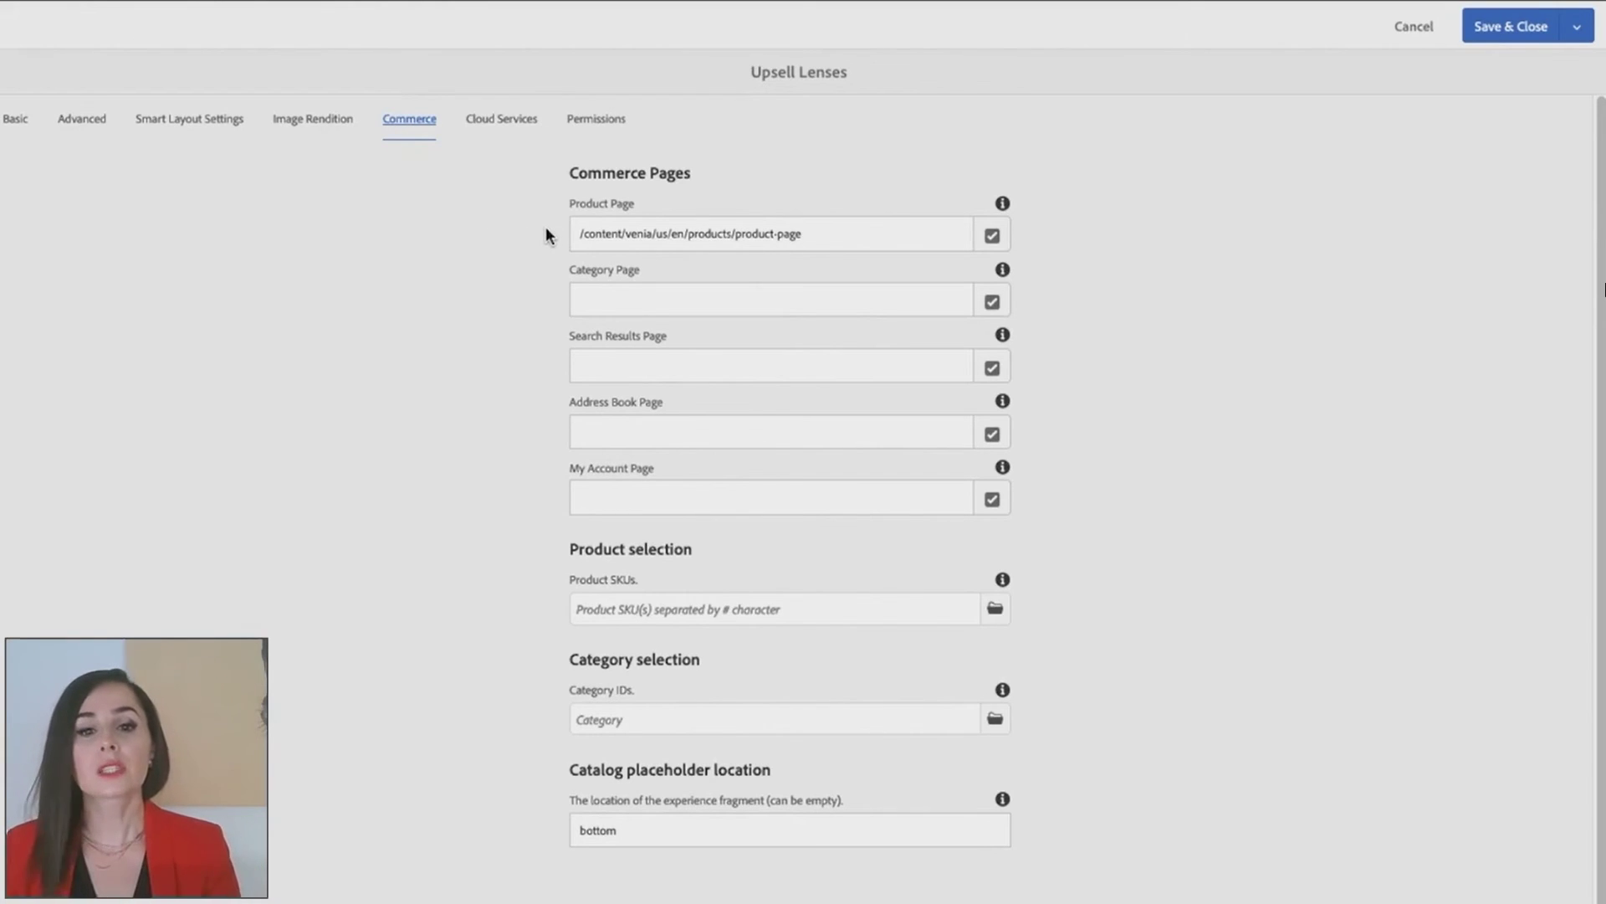
pyautogui.click(1001, 613)
pyautogui.scroll(-4, 1278, 763)
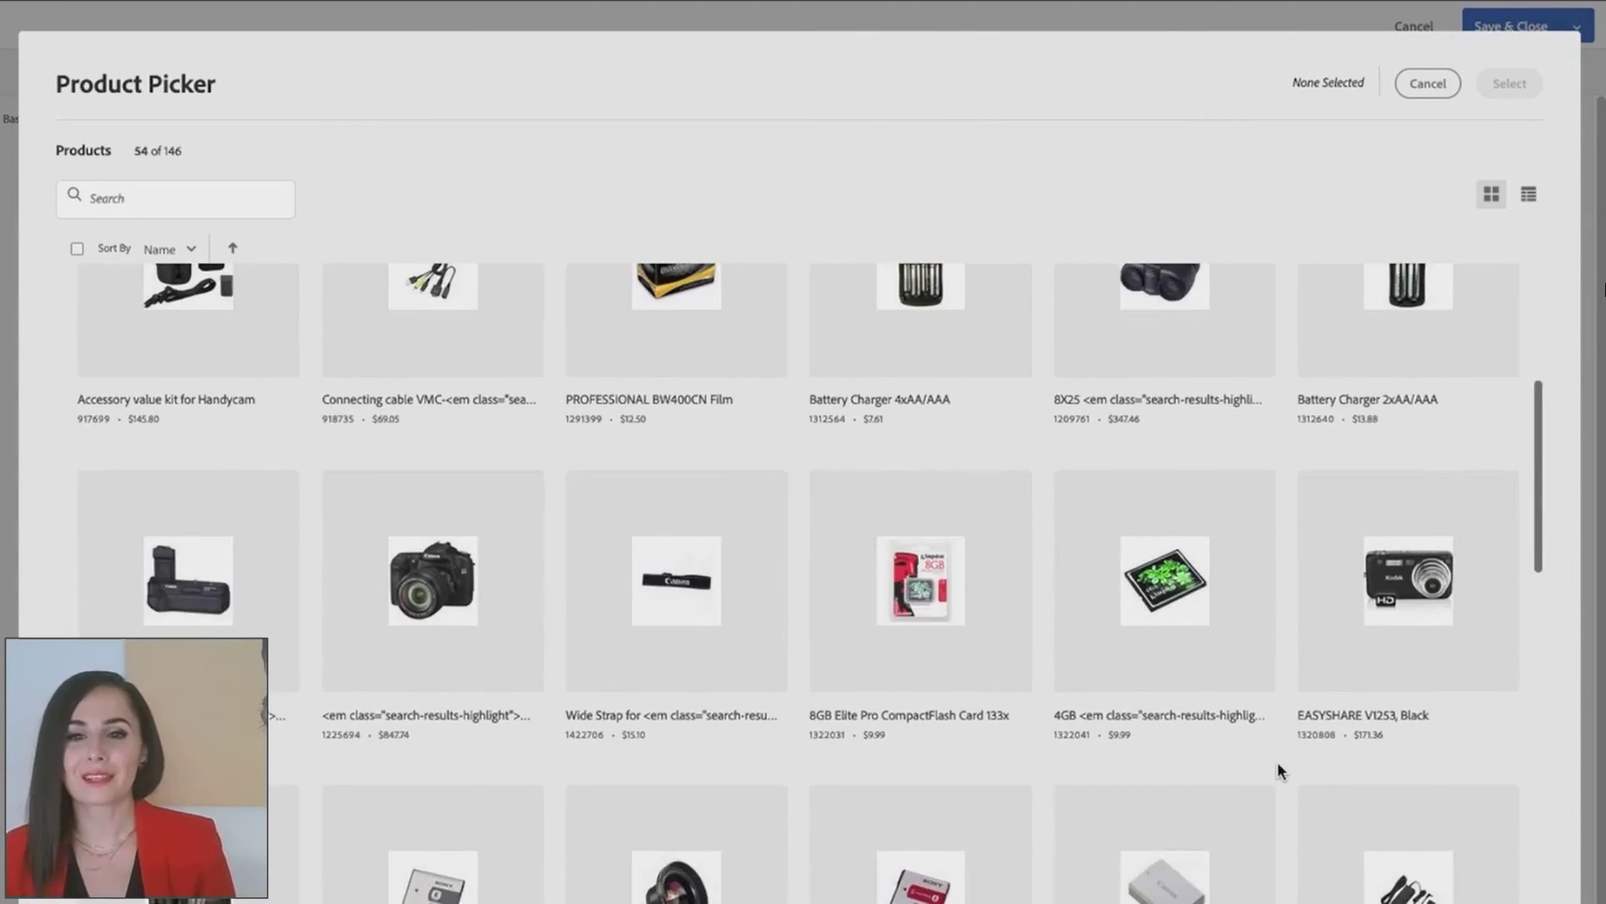
pyautogui.scroll(-10, 1278, 763)
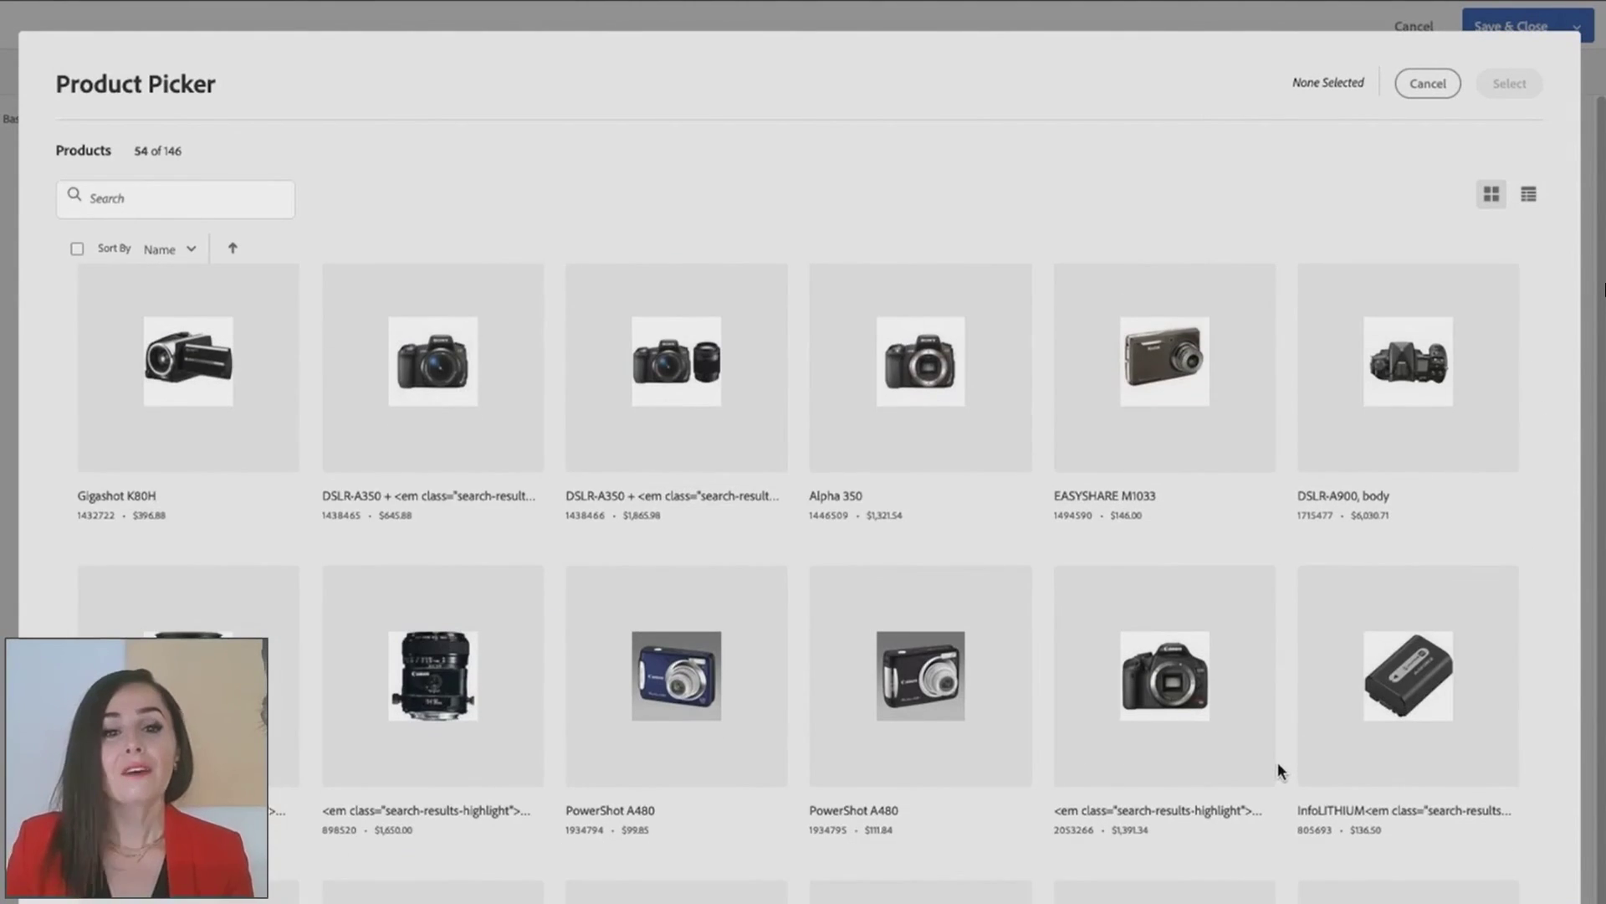
pyautogui.scroll(-4, 1278, 763)
pyautogui.scroll(-3, 889, 645)
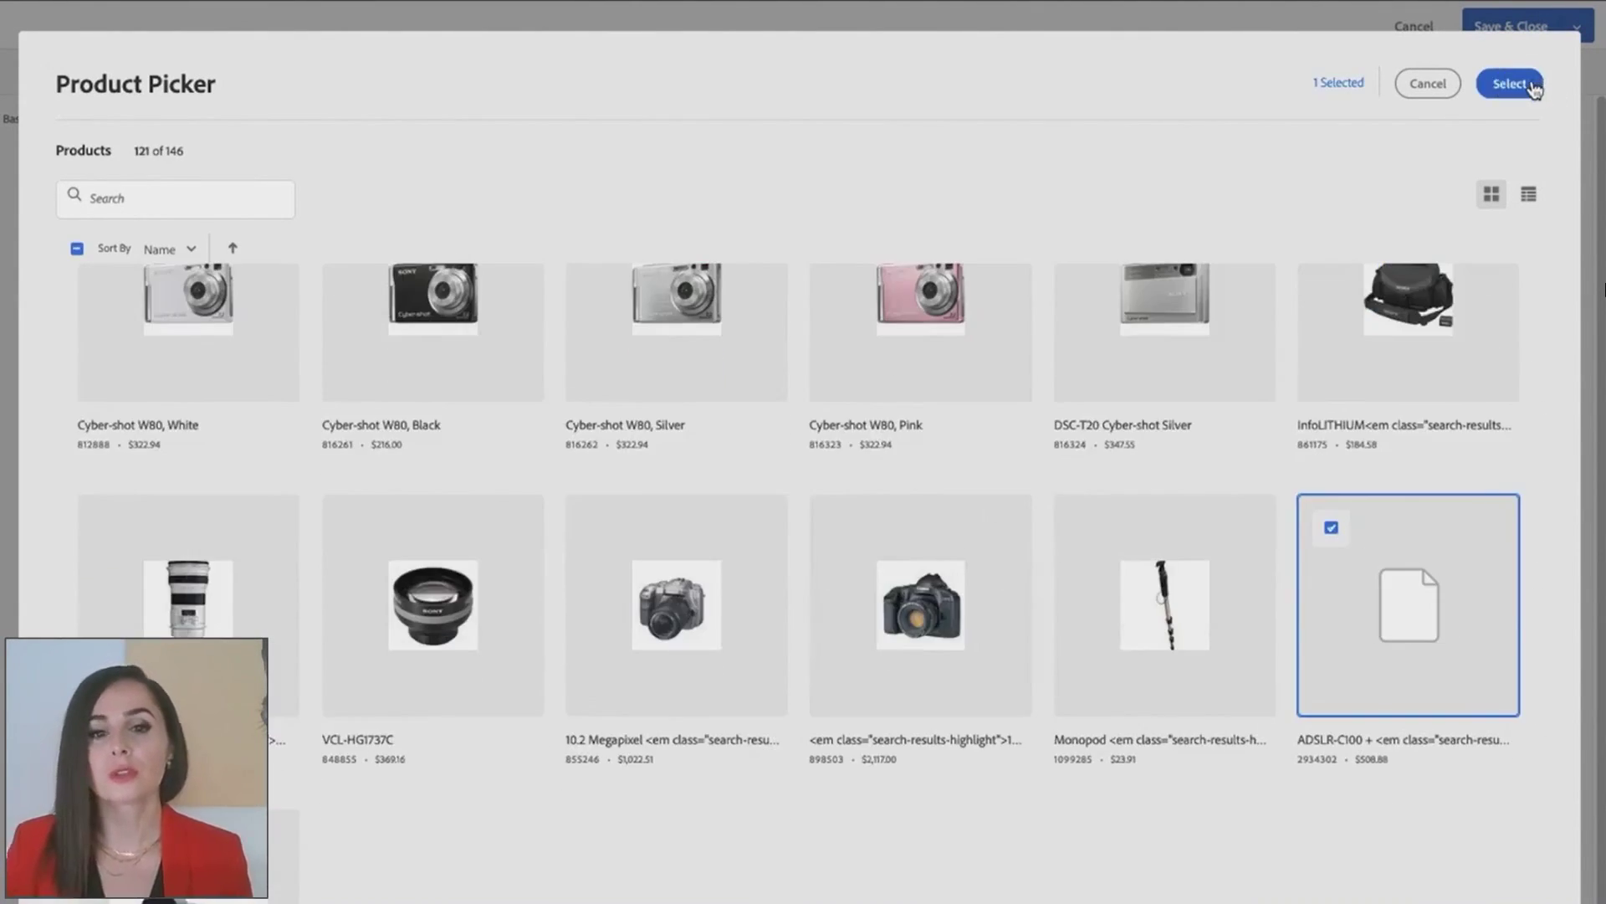
pyautogui.click(1534, 85)
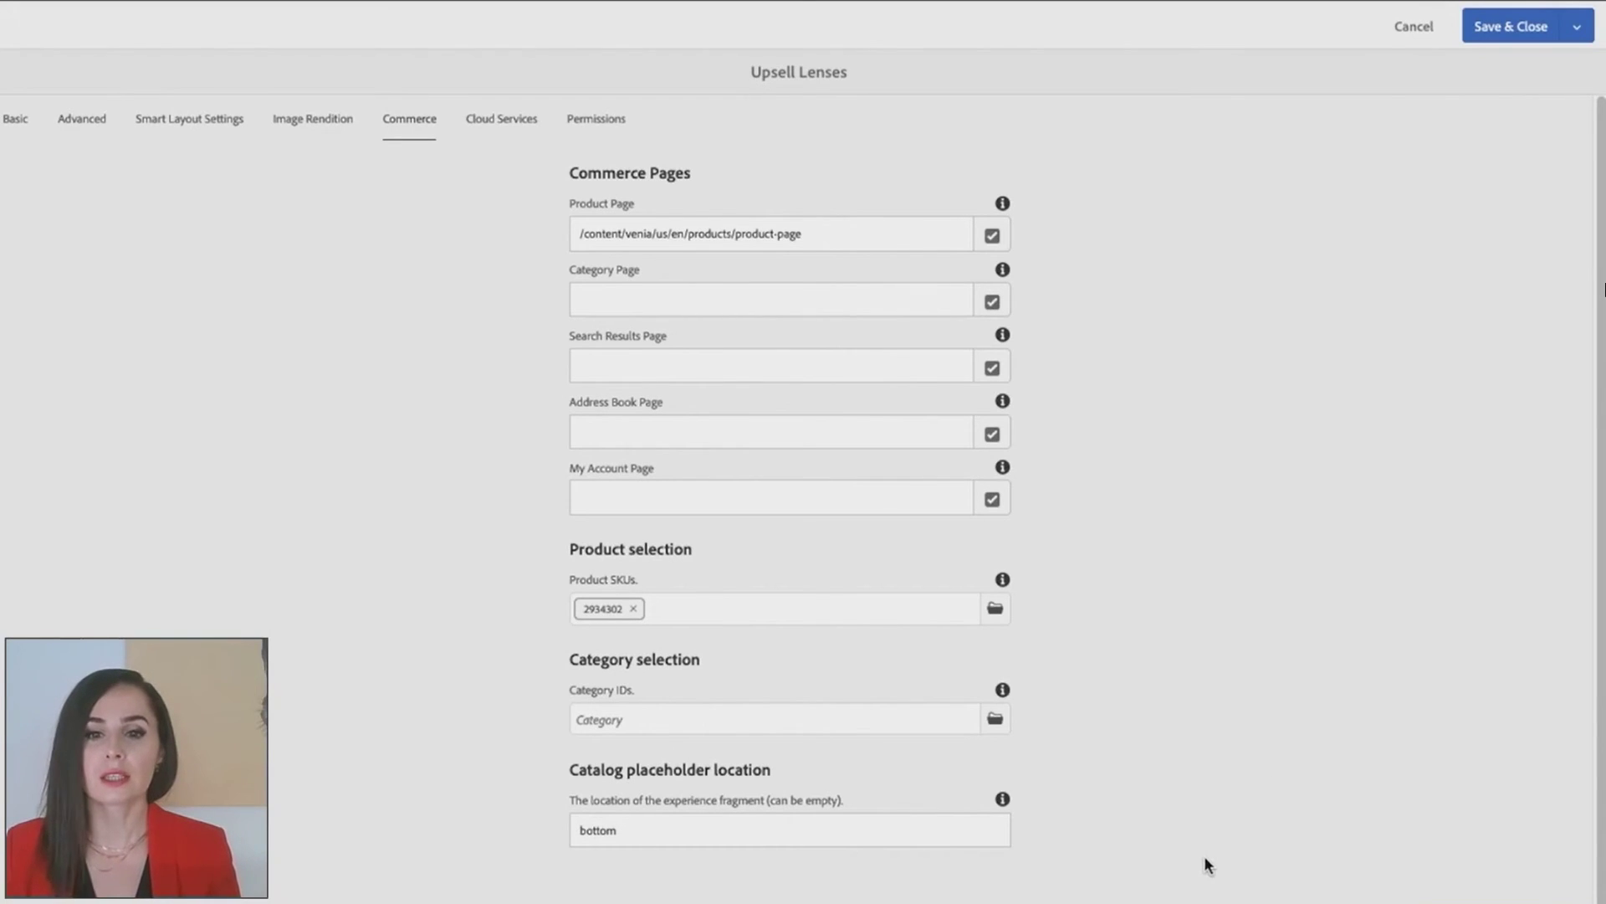
pyautogui.click(1532, 39)
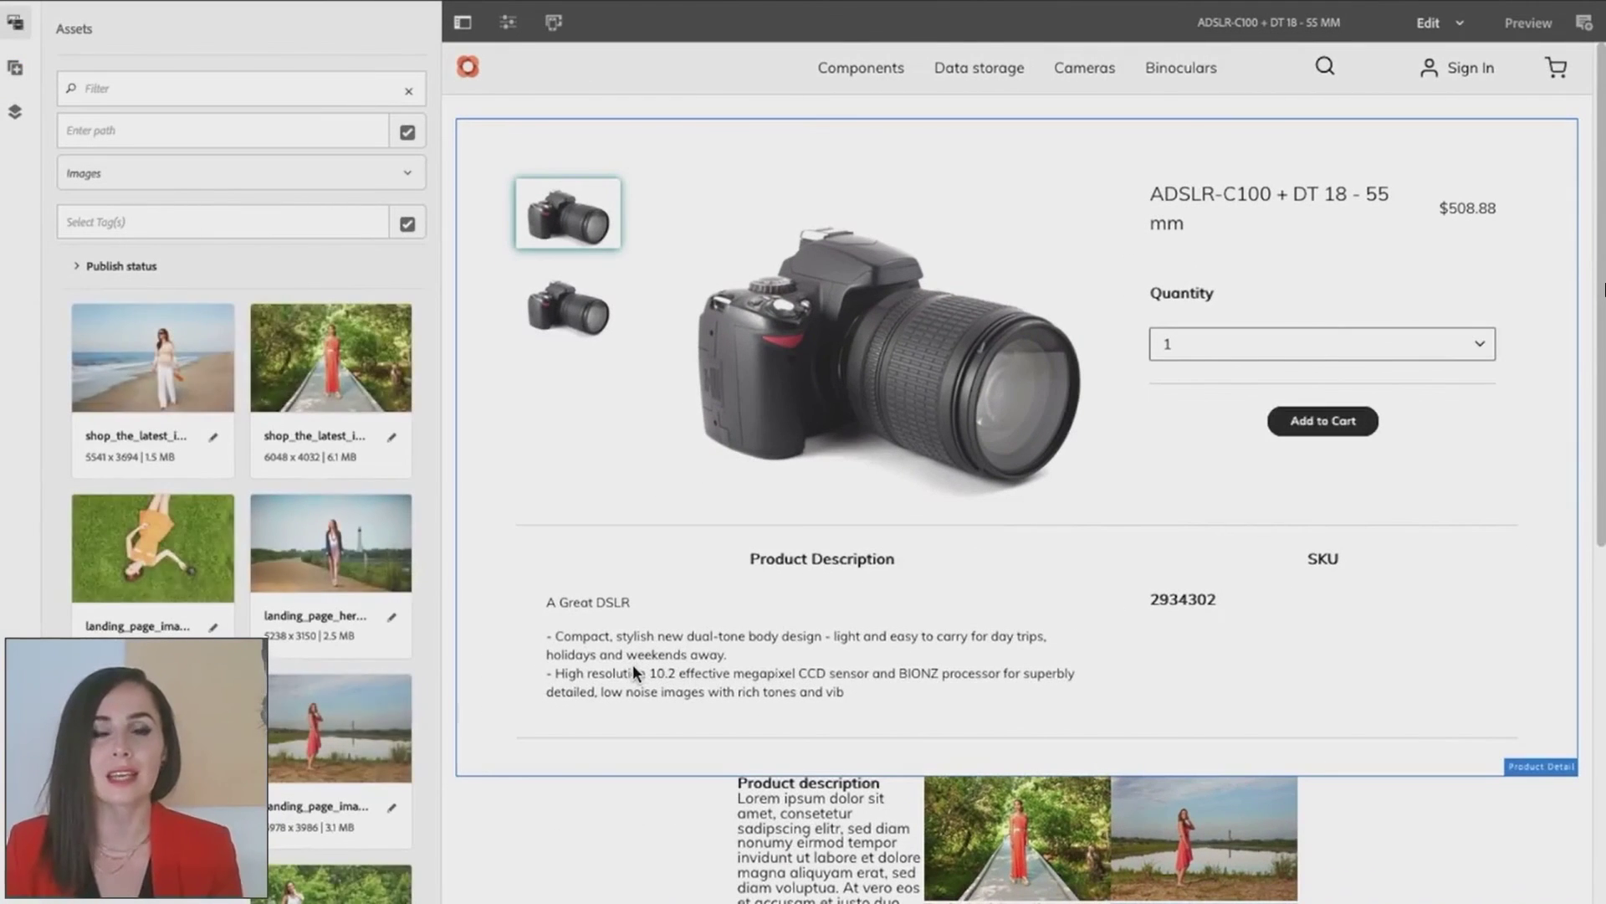
# Scroll down the ADSLR-C100 page to the Upsell Lenses fragment with the EF 200mm lens.
pyautogui.scroll(-5, 591, 817)
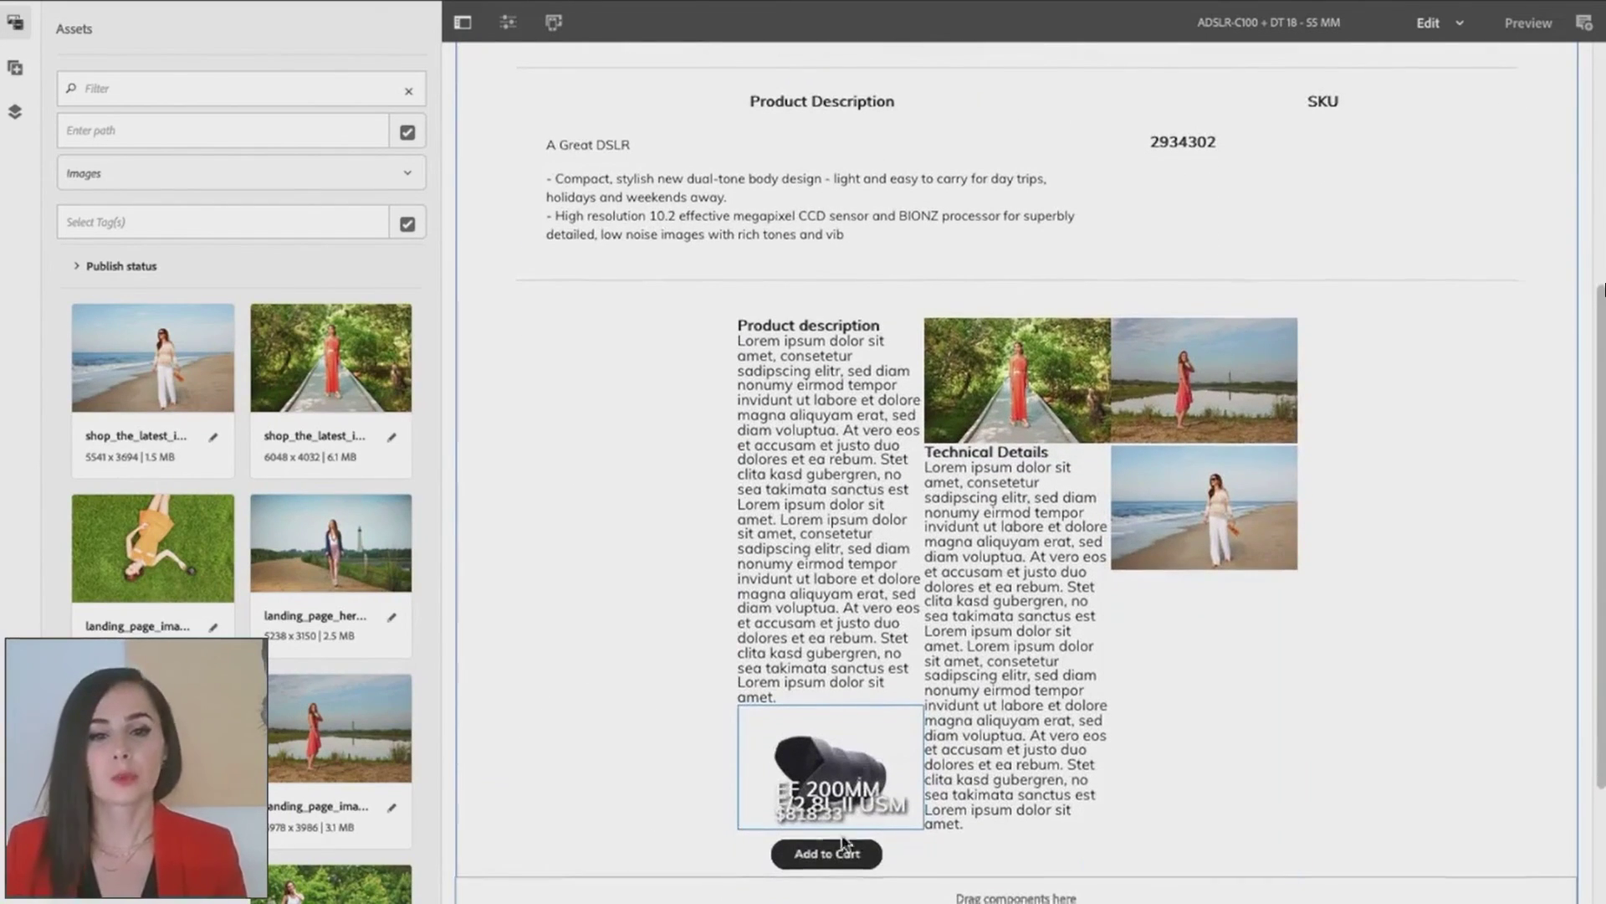